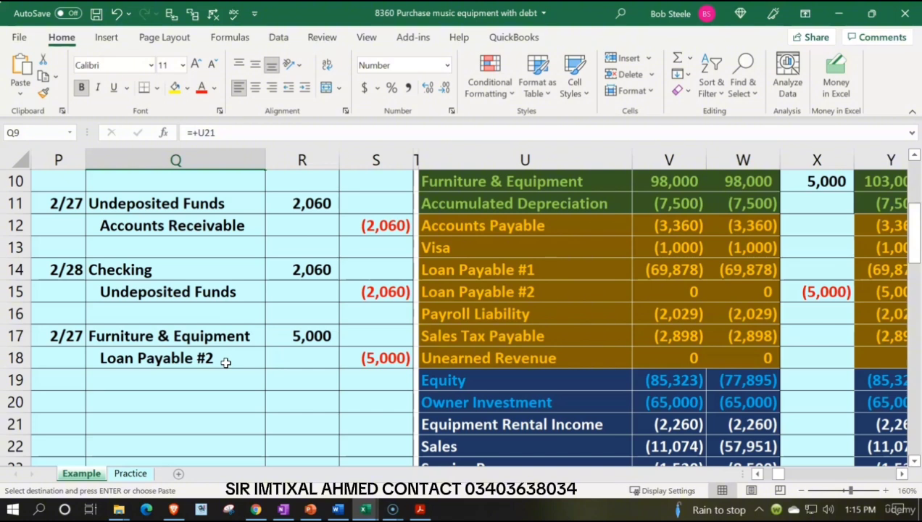
- Review the furniture and equipment purchase entry and the two loan payable accounts on the Example sheet
click(215, 339)
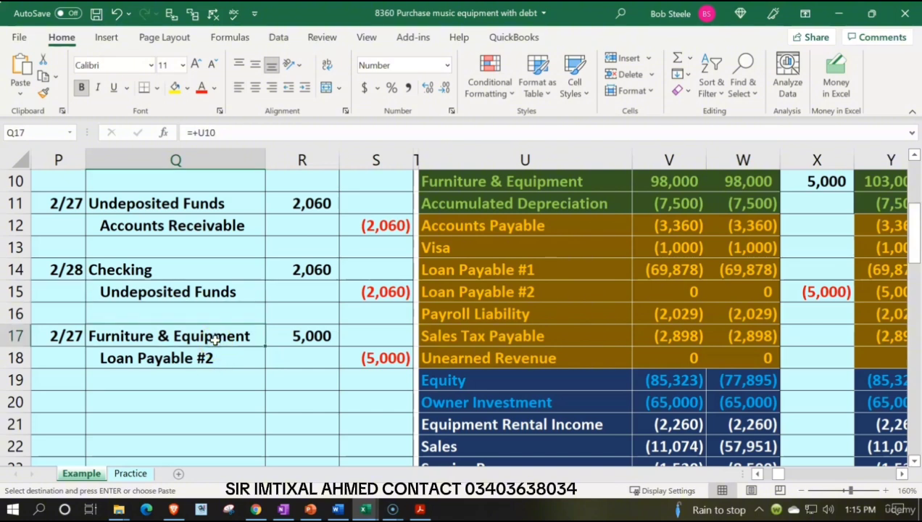
drag(216, 358, 351, 353)
key(ctrl+v)
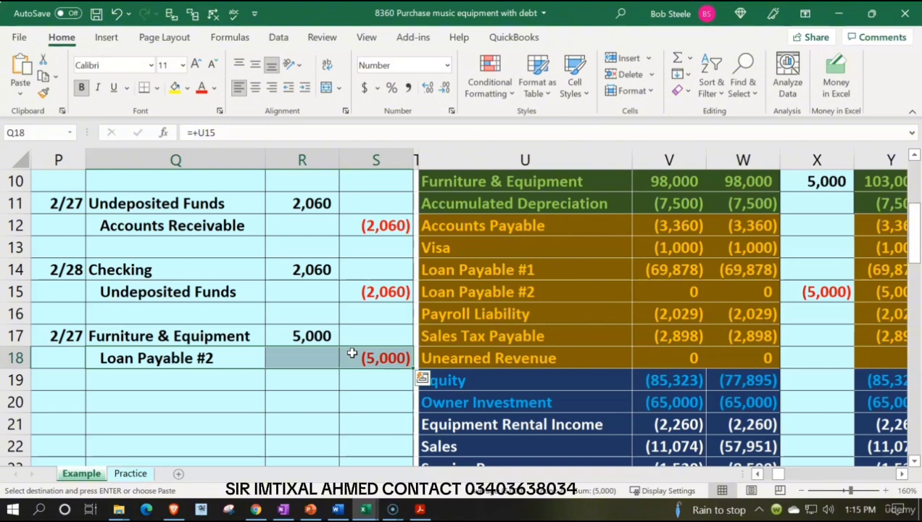
drag(562, 270, 563, 295)
key(ctrl+v)
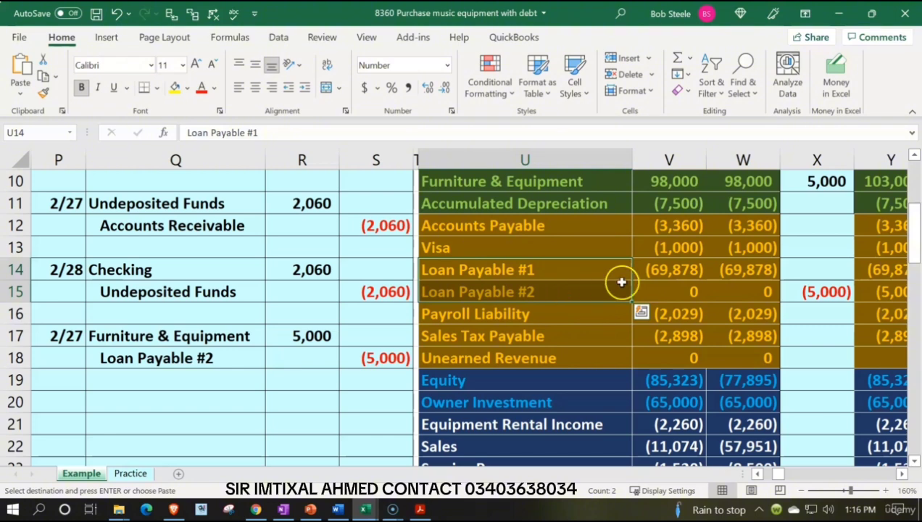
click(671, 270)
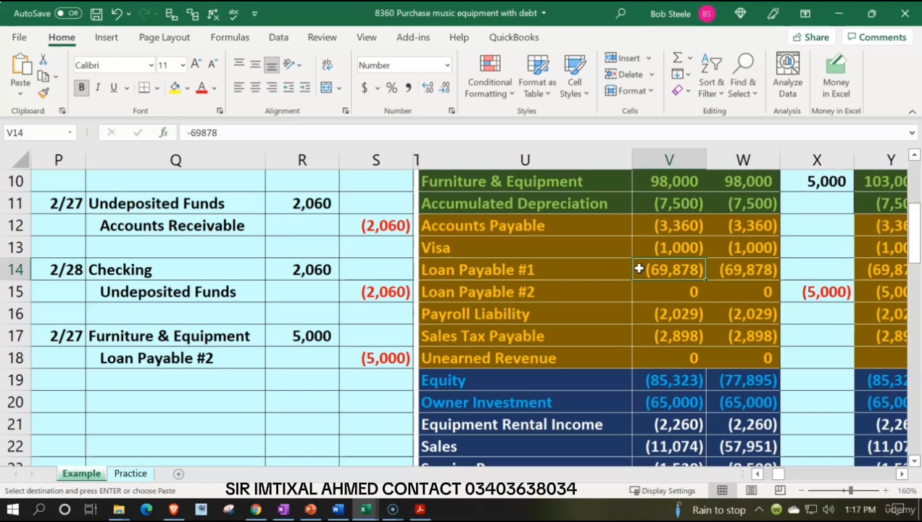
- Switch to the Practice sheet and hide columns A through O
click(147, 474)
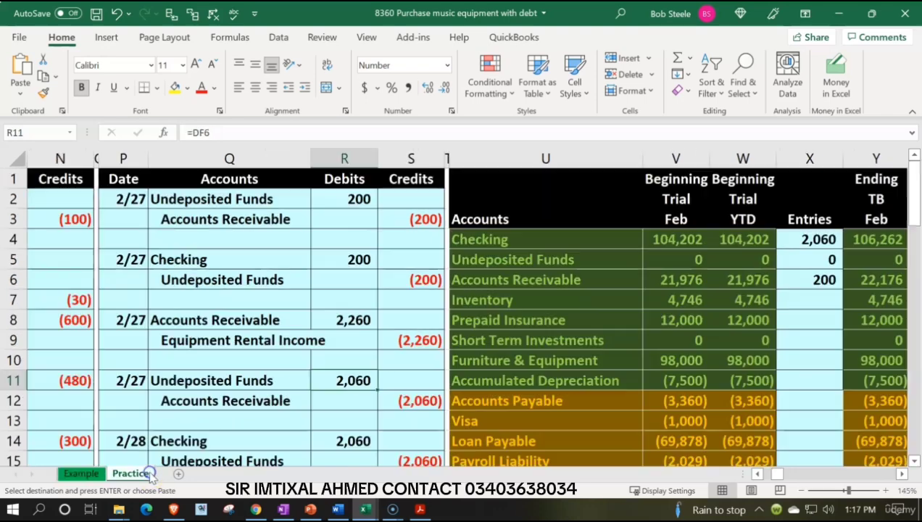
click(164, 379)
click(168, 288)
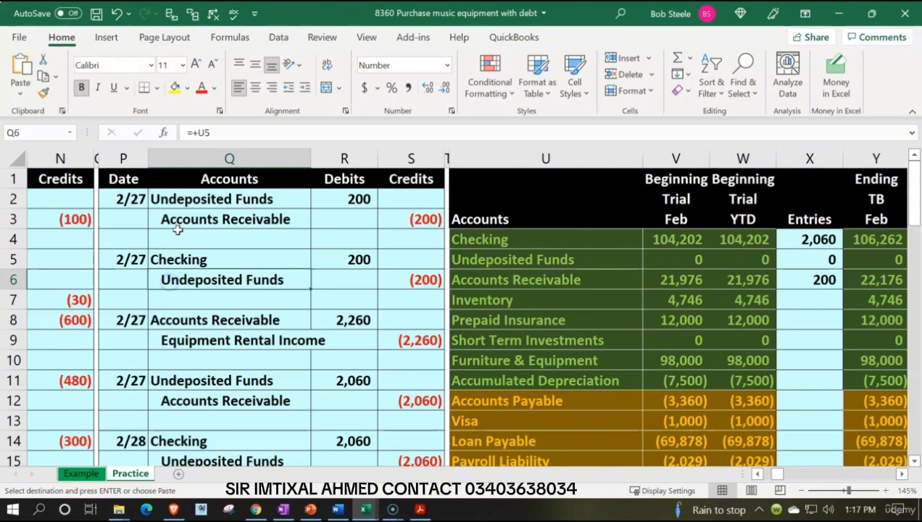
key(Left)
key(Left)
key(Left)
key(Left)
key(Left)
key(Left)
key(Left)
key(Left)
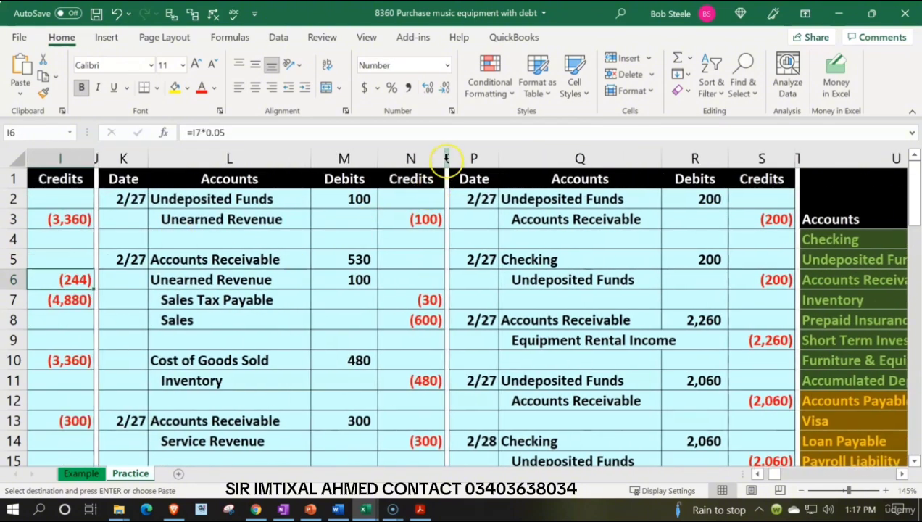
drag(447, 158, 58, 174)
right_click(118, 256)
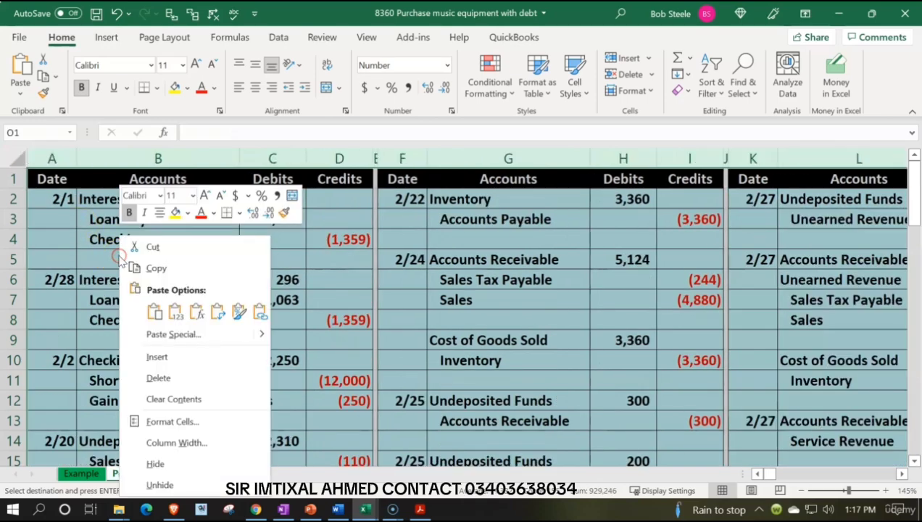
click(155, 464)
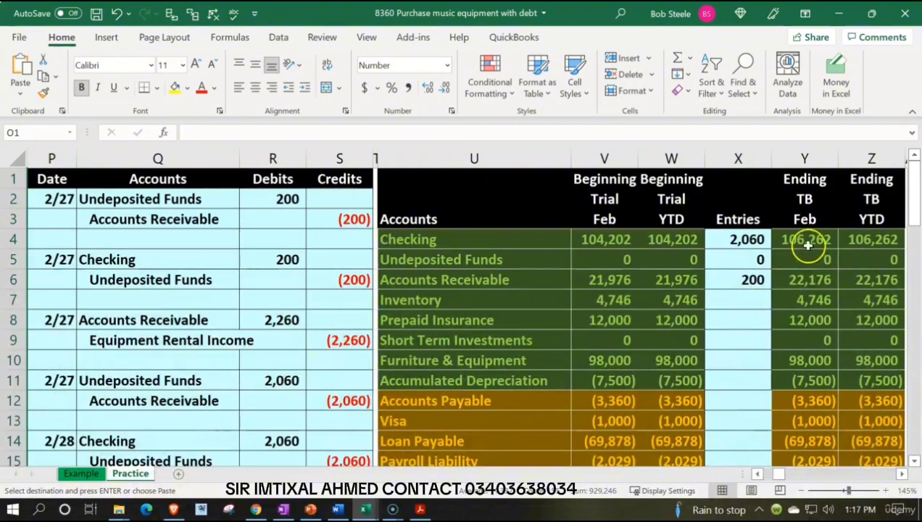
- Copy the ending trial balances in Y4:Z30 and paste them as values over the beginning trial balances starting at V4
drag(807, 246, 854, 373)
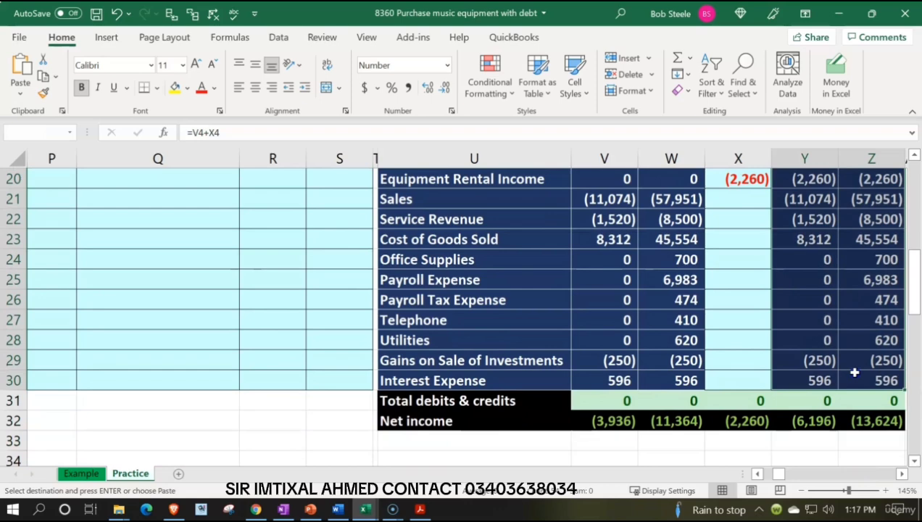
scroll(746, 298, up, 7)
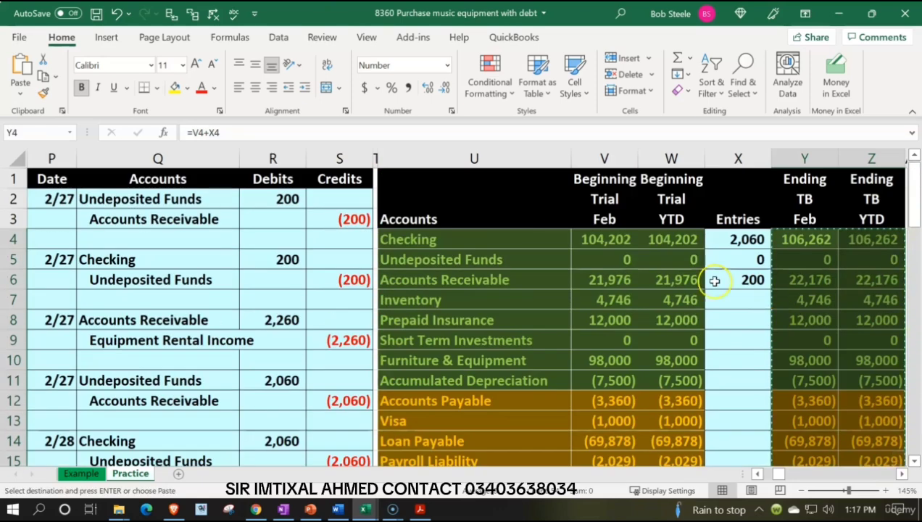
click(623, 245)
right_click(621, 246)
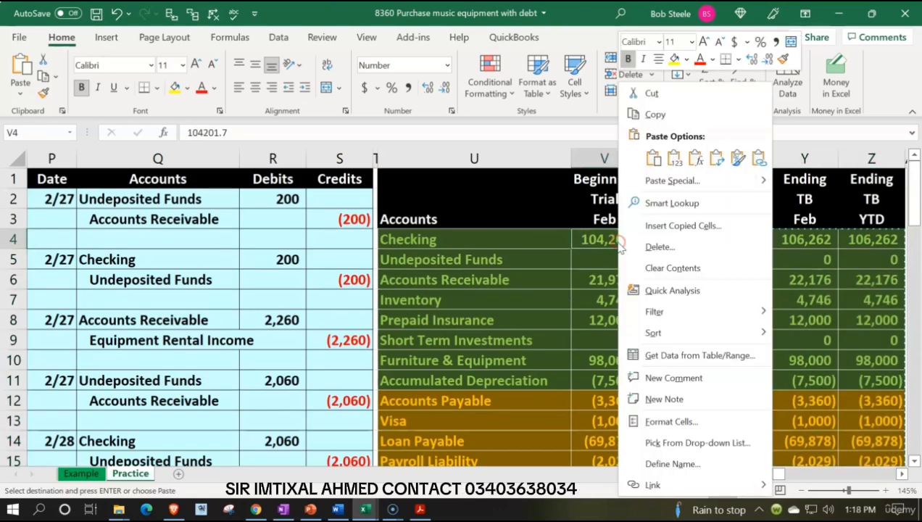
click(673, 160)
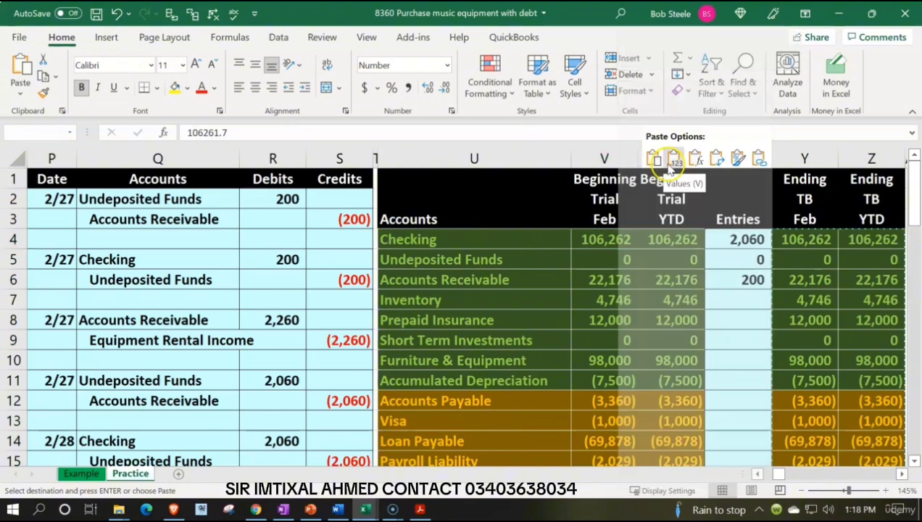
- Clear the amounts from the Entries column of the trial balance, starting at X4
drag(735, 238, 733, 399)
key(Delete)
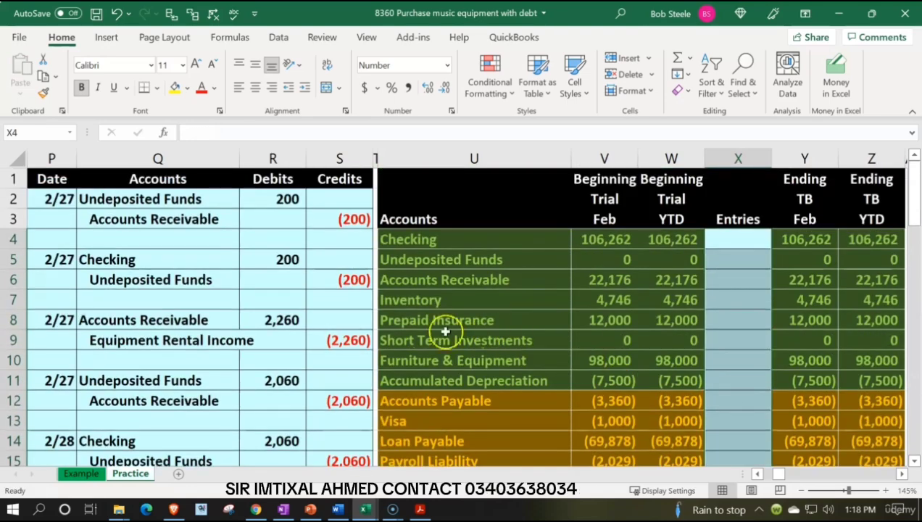
click(242, 310)
click(410, 361)
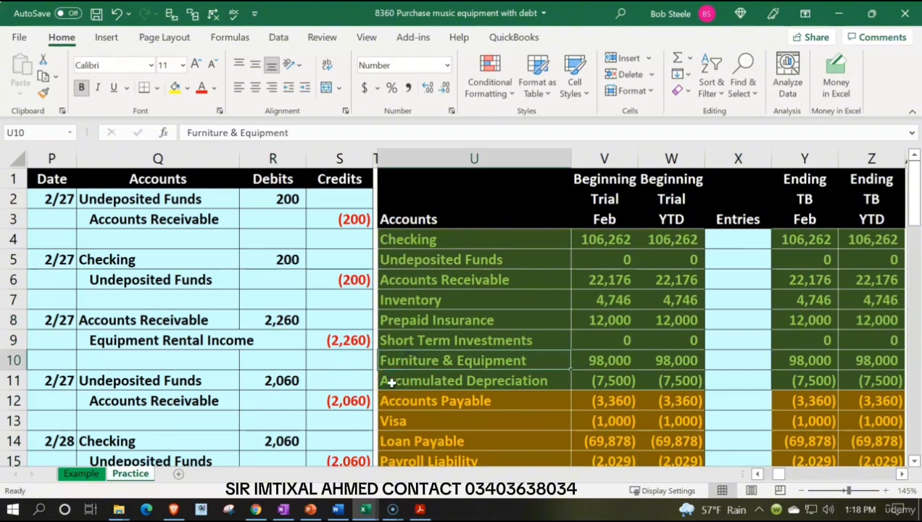
scroll(392, 383, down, 1)
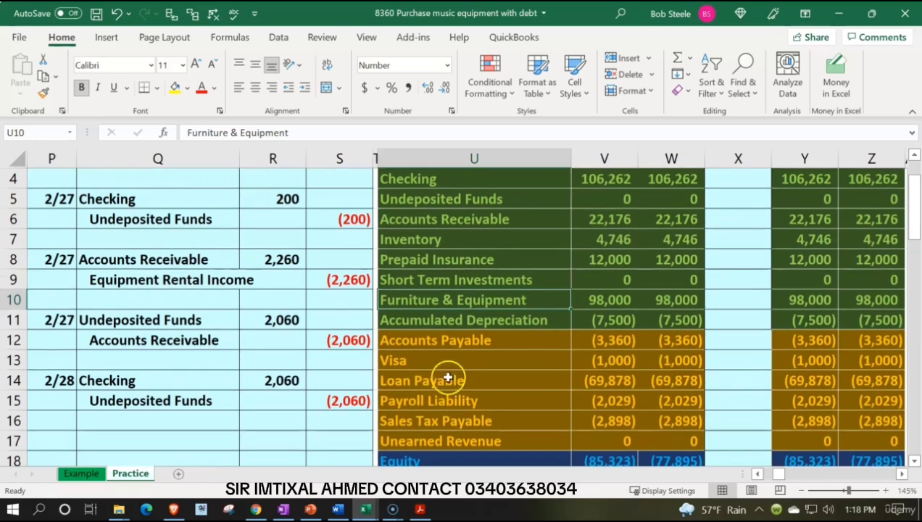
click(534, 321)
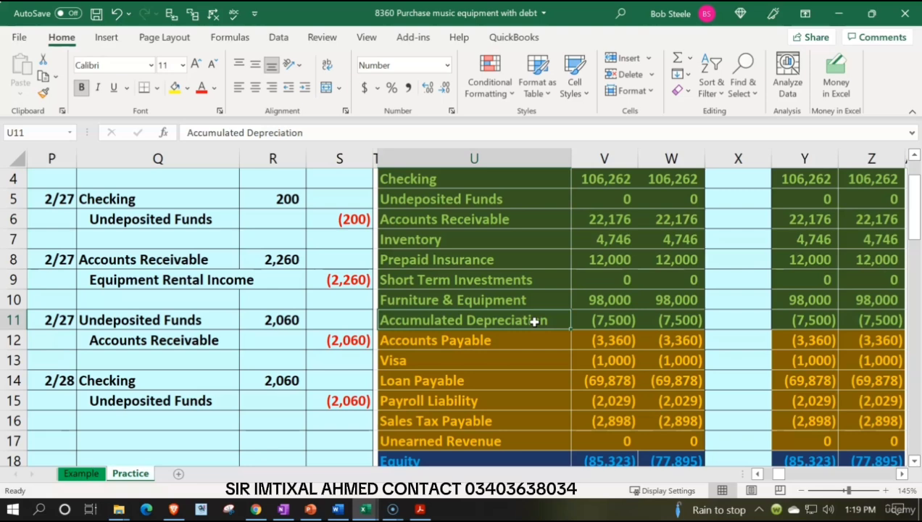
click(519, 301)
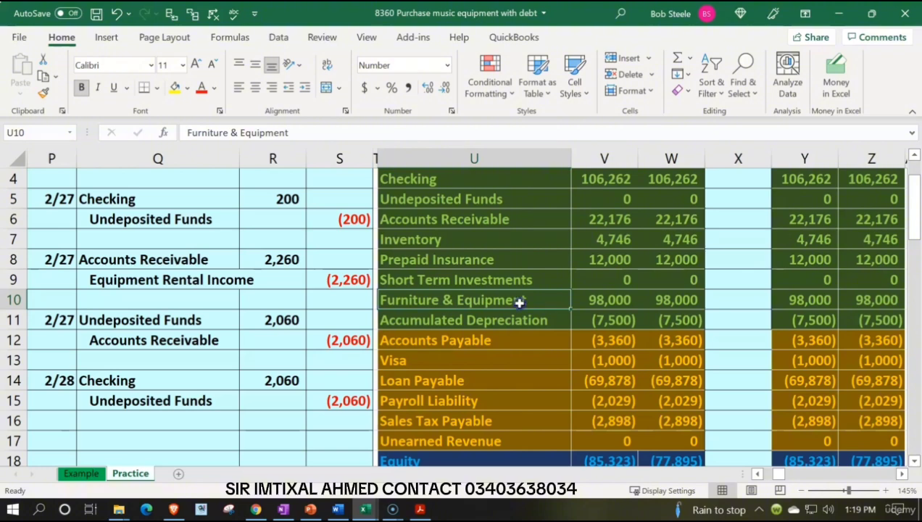
- Enter the date 2/28 in P17 to start a new journal entry below the last one
scroll(519, 303, down, 1)
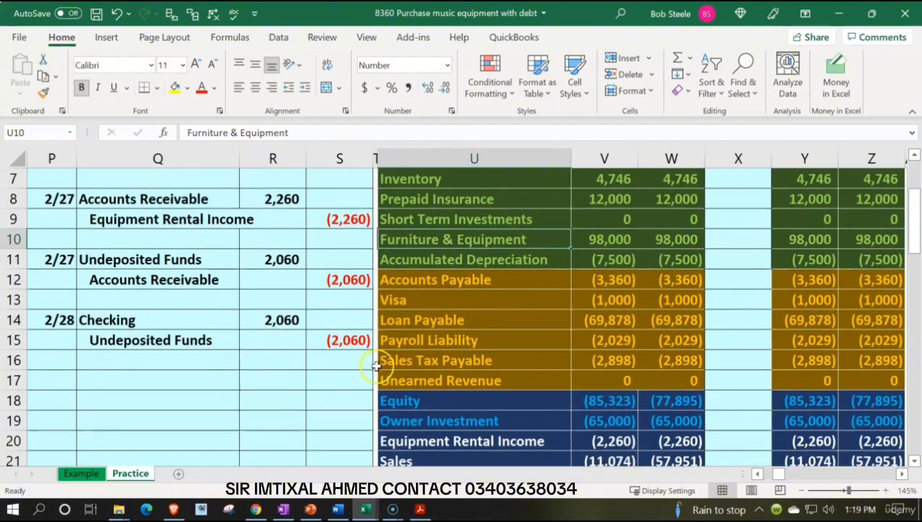
click(54, 386)
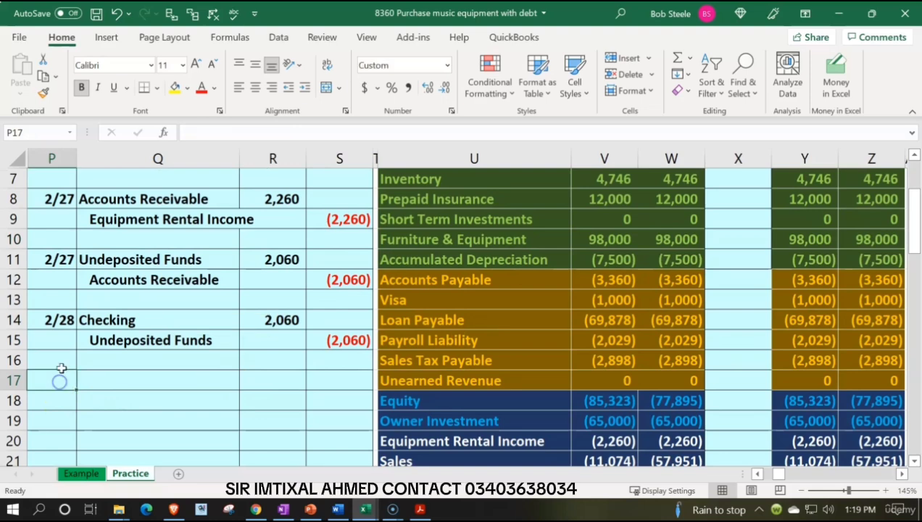
key(F2)
text(2)
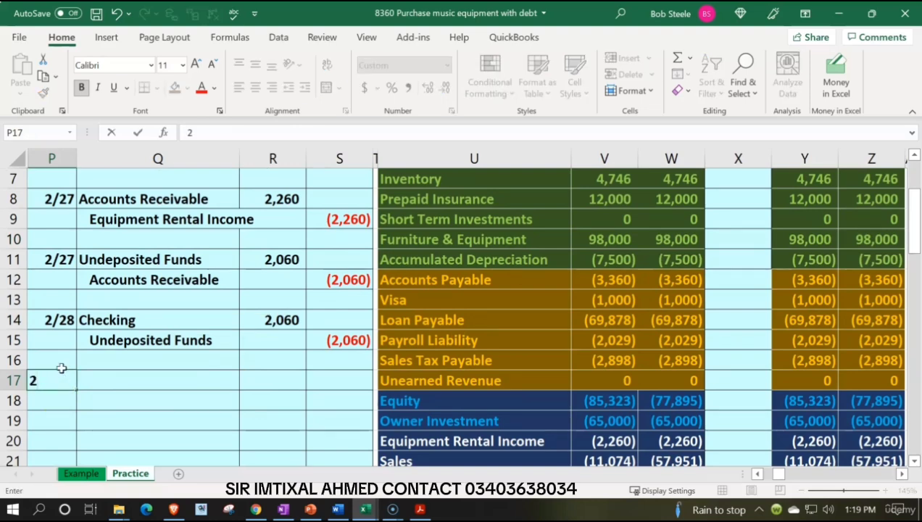
text(/27)
key(Return)
key(Up)
text(2/28)
key(Return)
key(Up)
- Link the debit account in Q17 to the Furniture & Equipment account name with the formula =U10
key(Right)
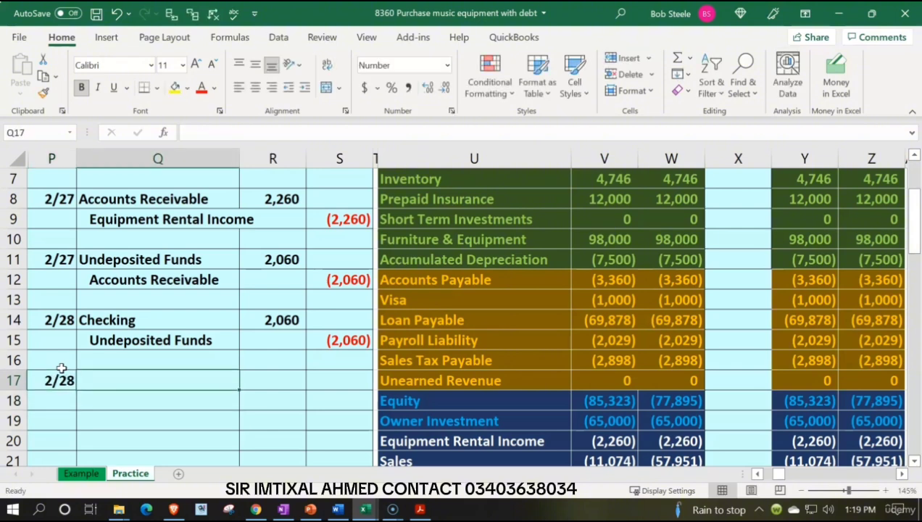
text(=)
key(Right)
key(Right)
key(Right)
- Rename the Loan Payable account in U14 as Loan Payable #1
key(Right)
key(Up)
key(Up)
key(Up)
key(Up)
key(Up)
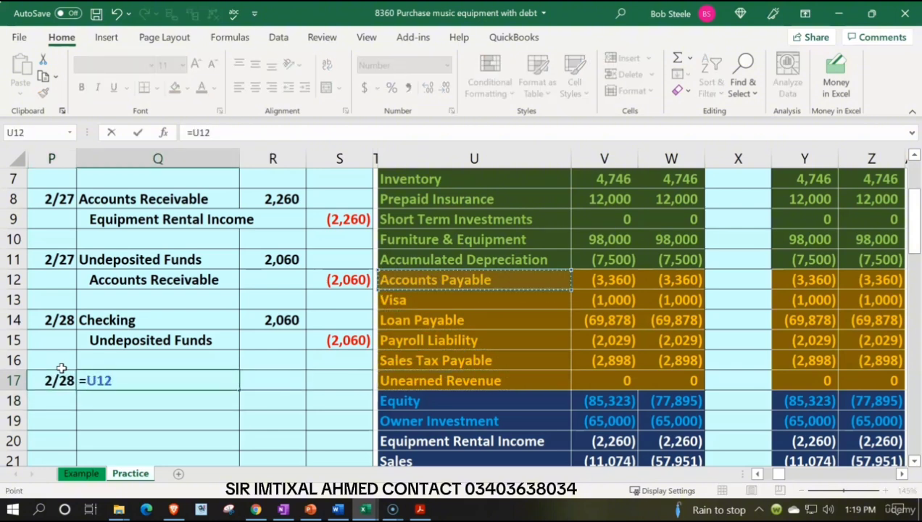
key(Up)
key(Up)
key(Return)
key(Right)
key(Right)
key(Right)
key(Right)
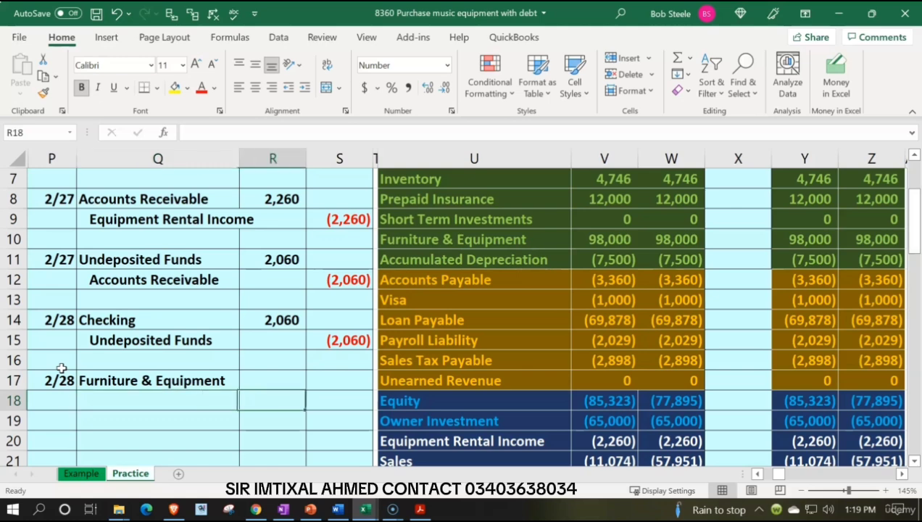
key(Up)
key(Up)
key(Up)
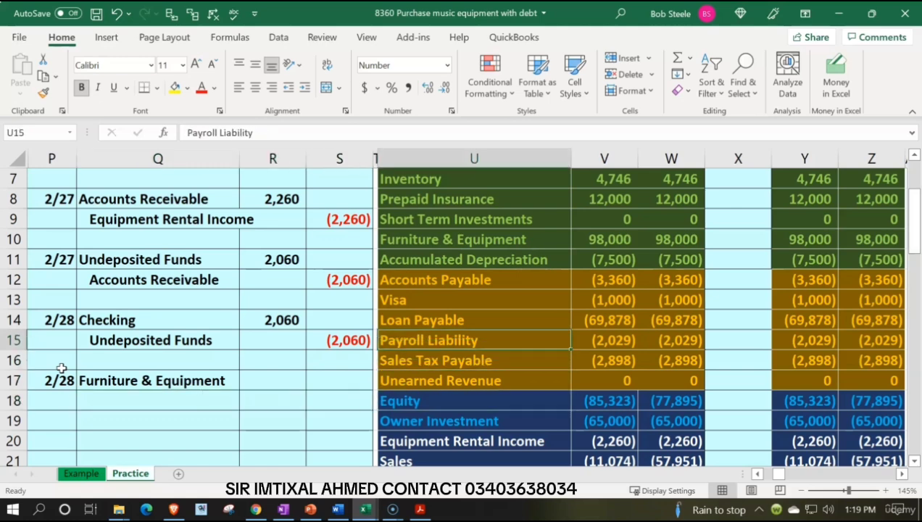
double_click(473, 319)
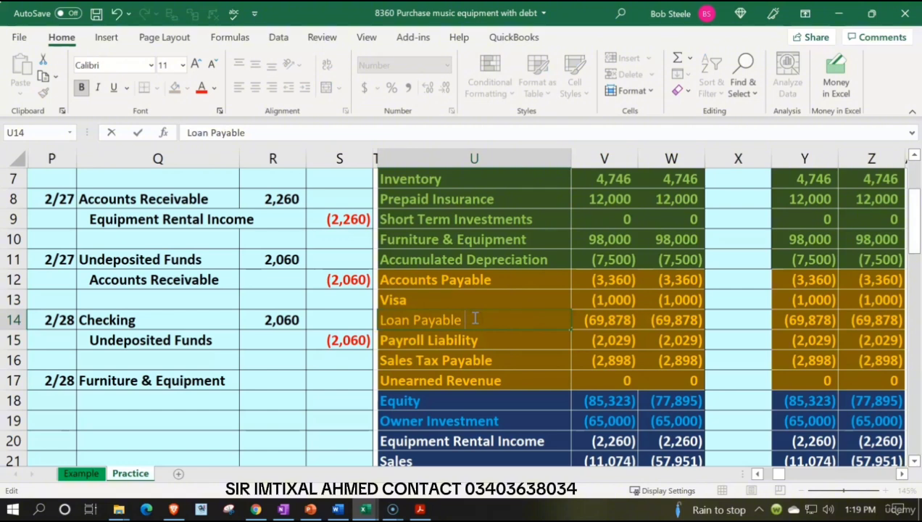
text(#1)
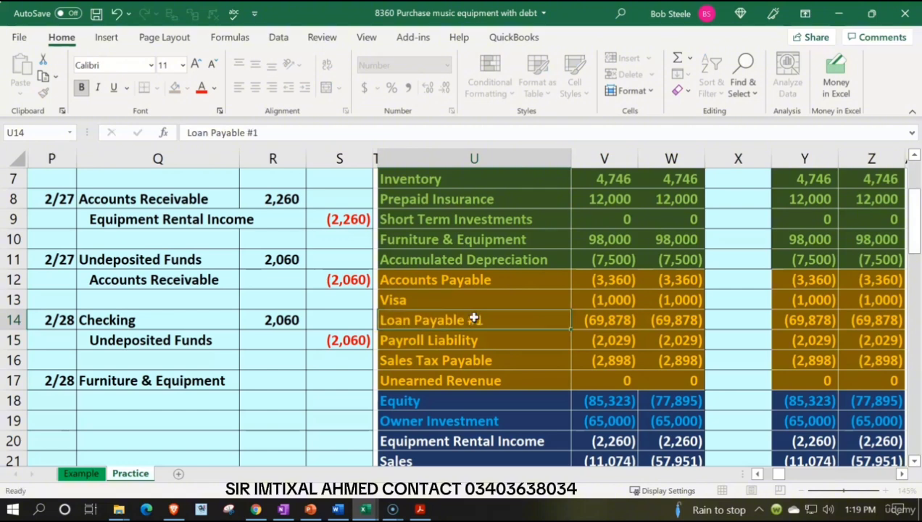
key(Return)
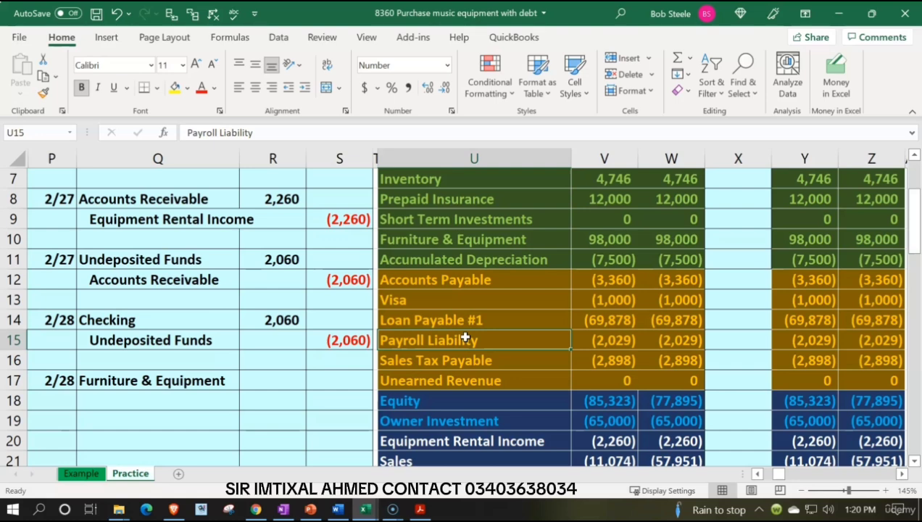
- Insert blank cells across columns U to Z at the Payroll Liability row, shifting the existing cells down
drag(464, 338, 891, 341)
right_click(540, 337)
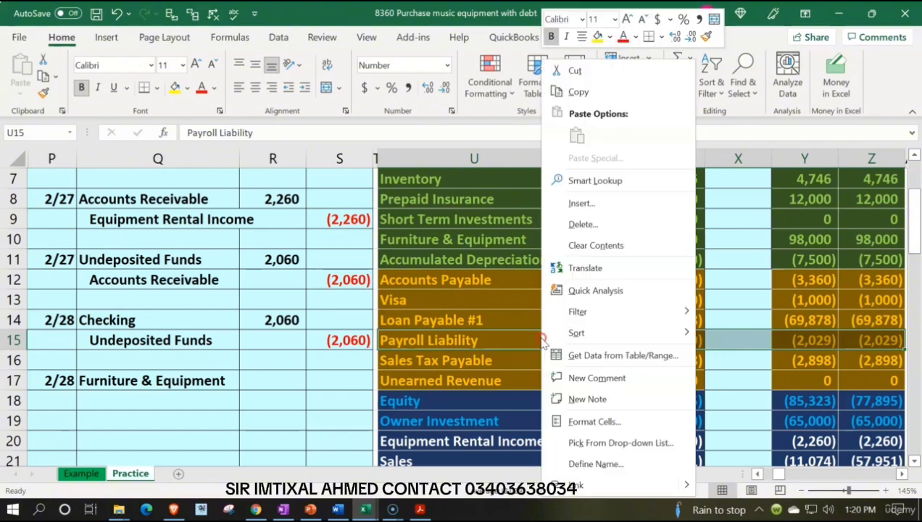
click(579, 205)
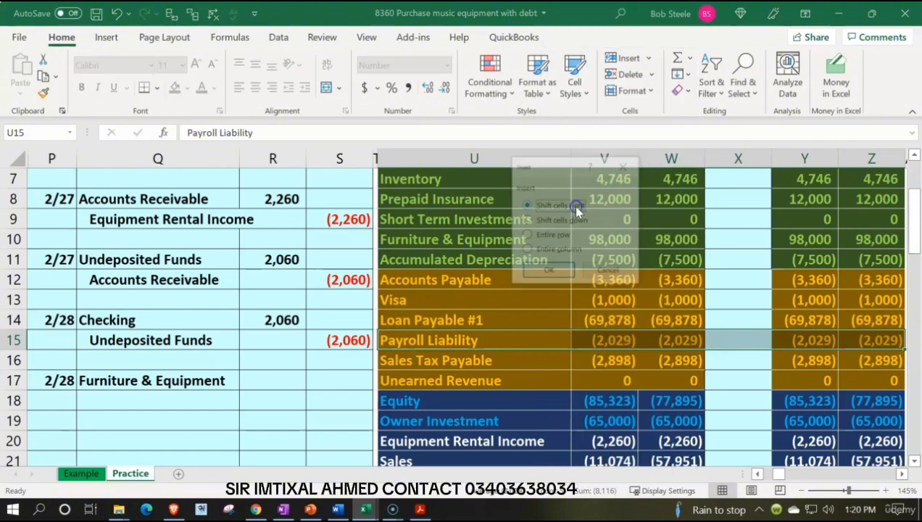
click(550, 221)
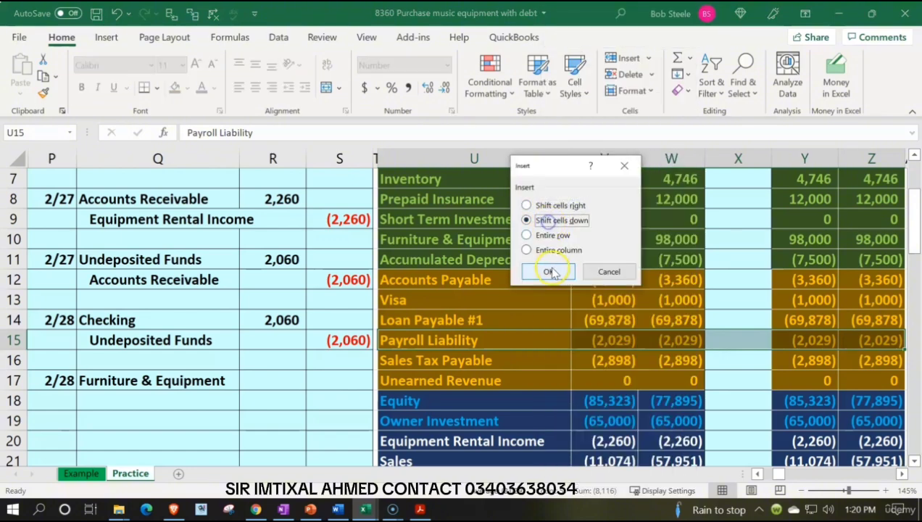
click(549, 271)
- Enter Loan Payable #2 as the name of the new account in U15
click(425, 340)
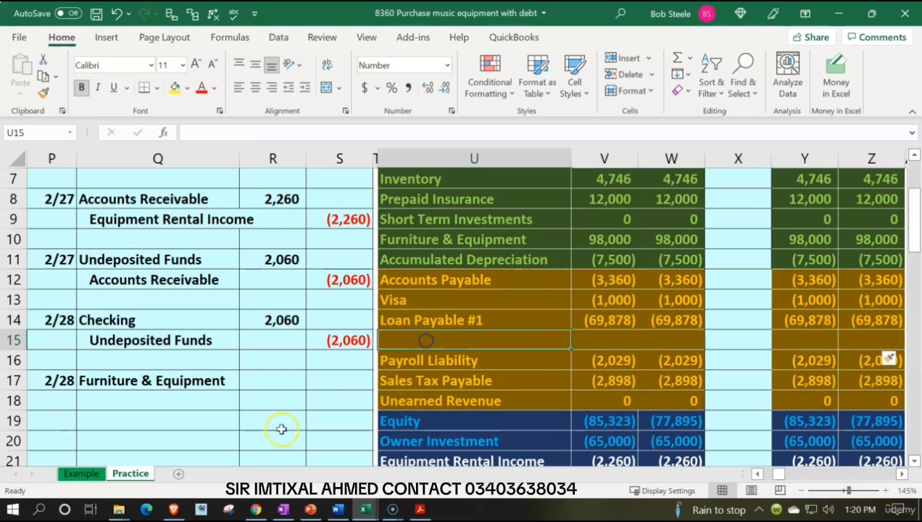
text(Lon)
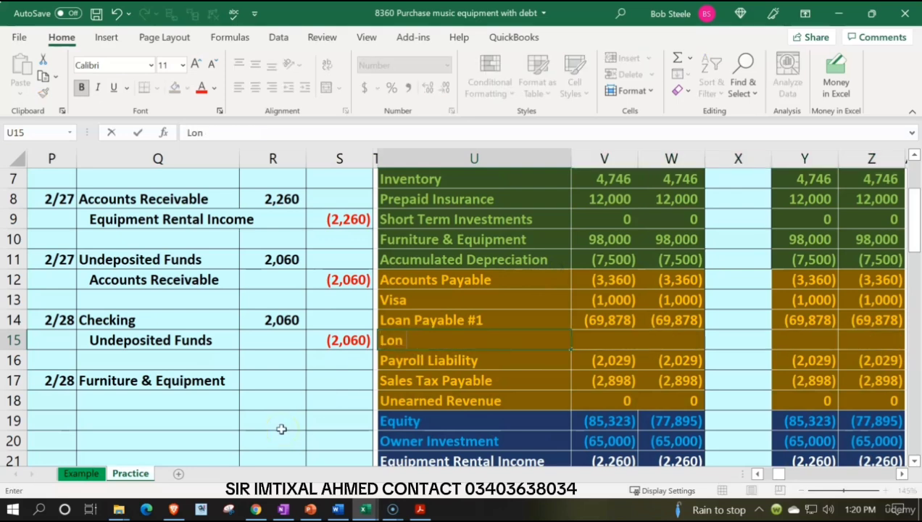
key(BackSpace)
text(an Paya)
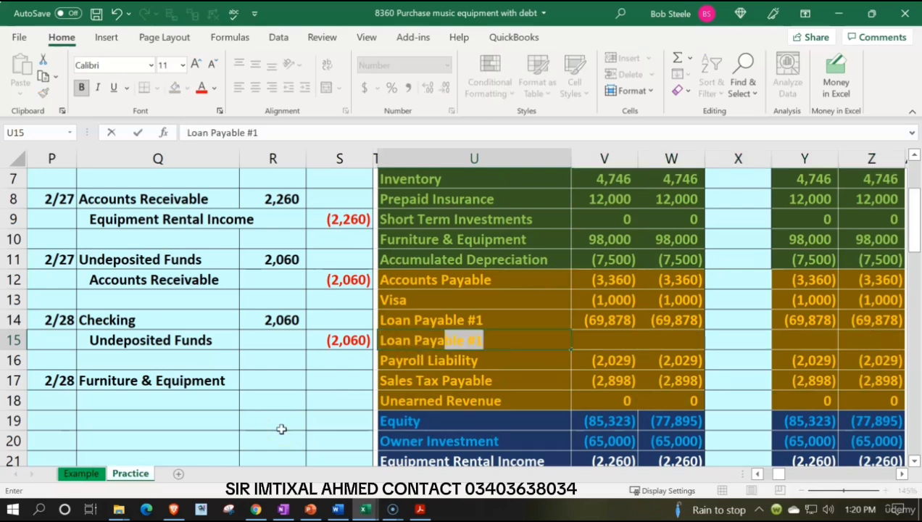
text(ble #2)
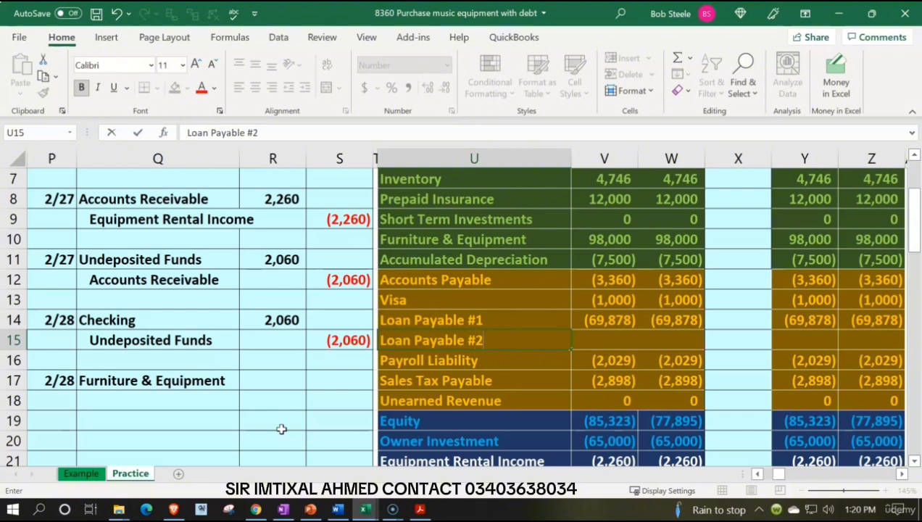
- Enter 0 as the beginning February and YTD balances of Loan Payable #2 in V15 and W15
key(Return)
key(Right)
key(Up)
text(0)
key(Right)
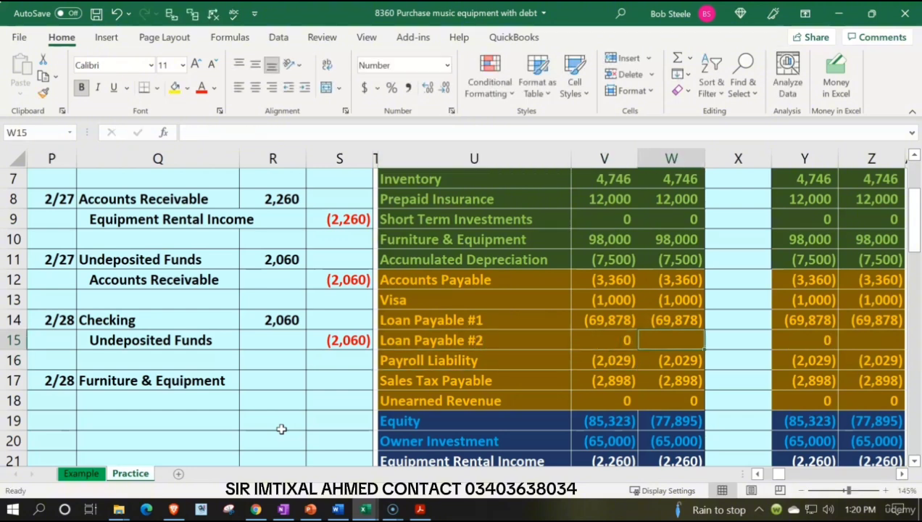
text(0)
key(Return)
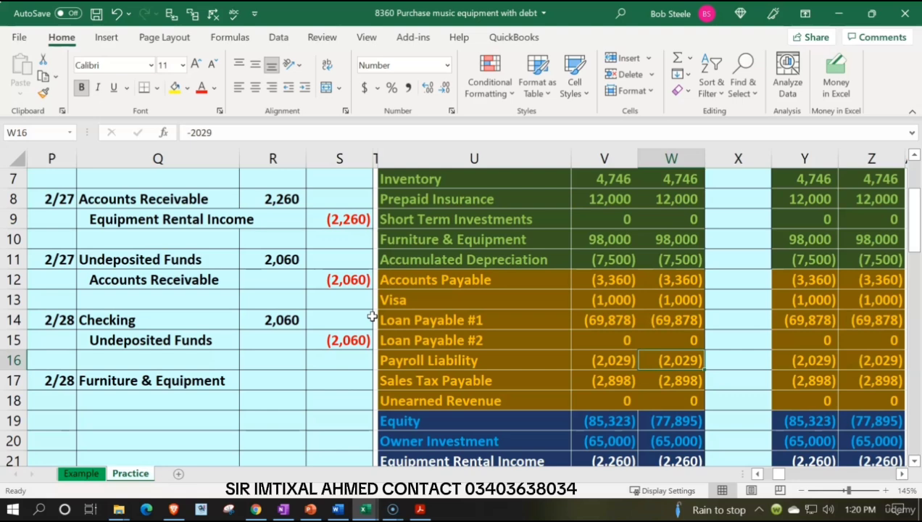
- Link the credit account in Q18 to the Loan Payable #2 name with the formula =U15 and indent it
key(Left)
key(Left)
key(Left)
key(Left)
key(Left)
key(Left)
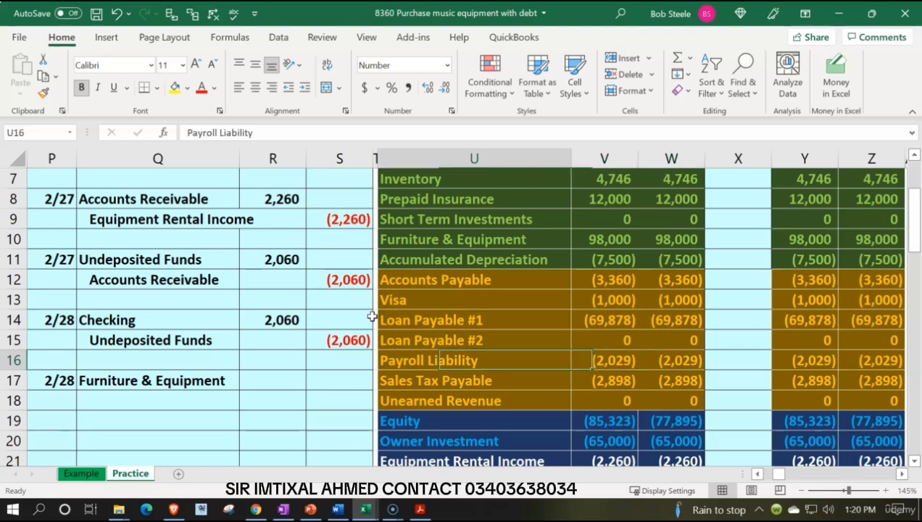
key(Down)
key(Down)
text(=)
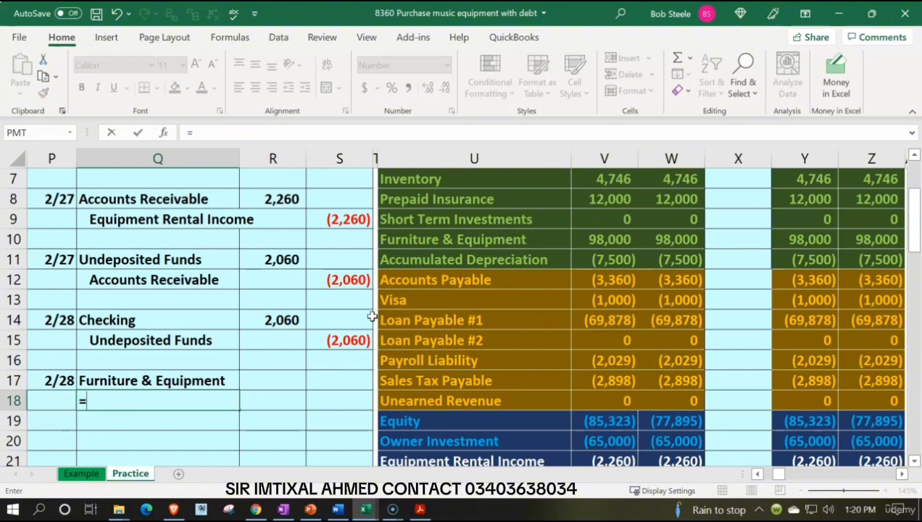
key(Right)
key(Right)
key(Right)
key(Right)
key(Up)
key(Up)
key(Up)
key(Return)
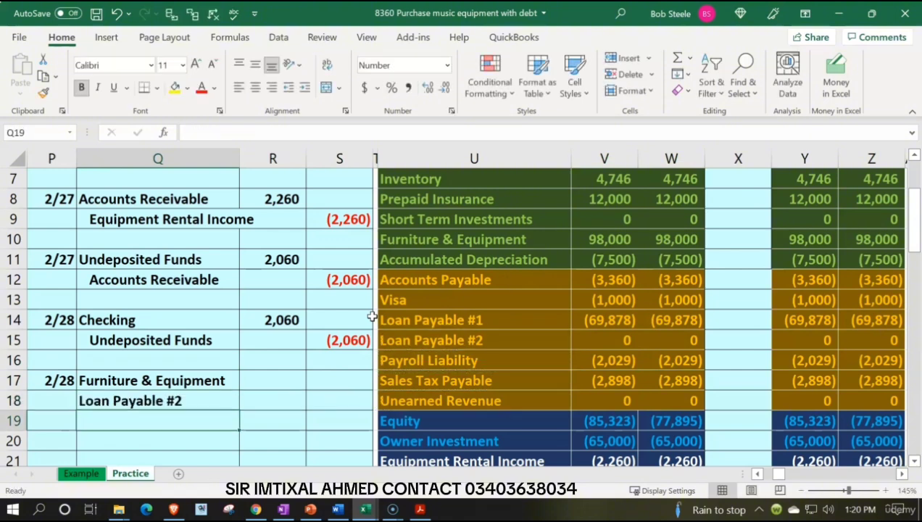
key(Up)
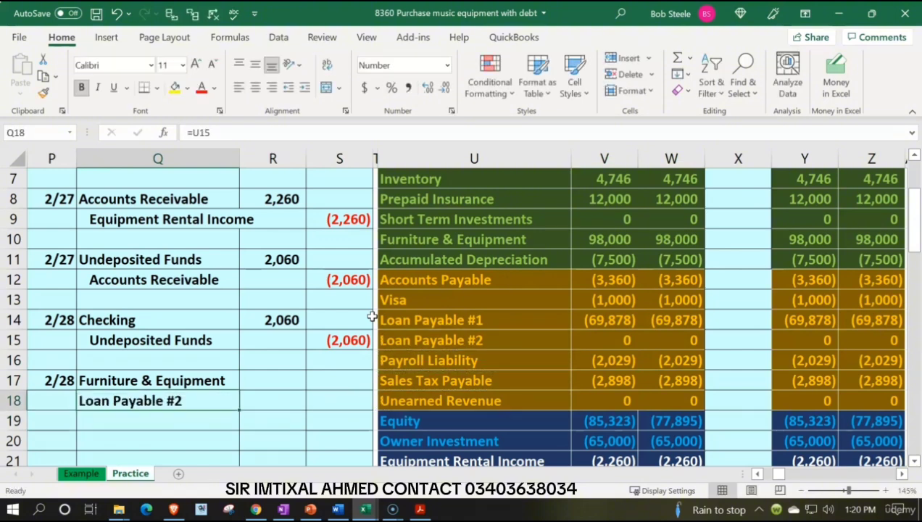
click(304, 88)
- Enter 5000 as the Furniture & Equipment debit in R17 and the negative of R17 as the credit in S18
key(Right)
key(Up)
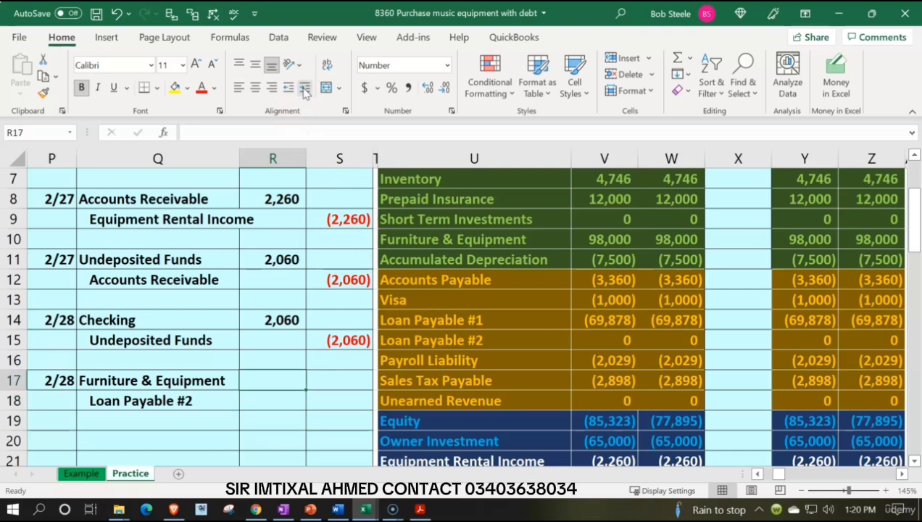
text(5000)
key(Return)
key(Right)
text(=-)
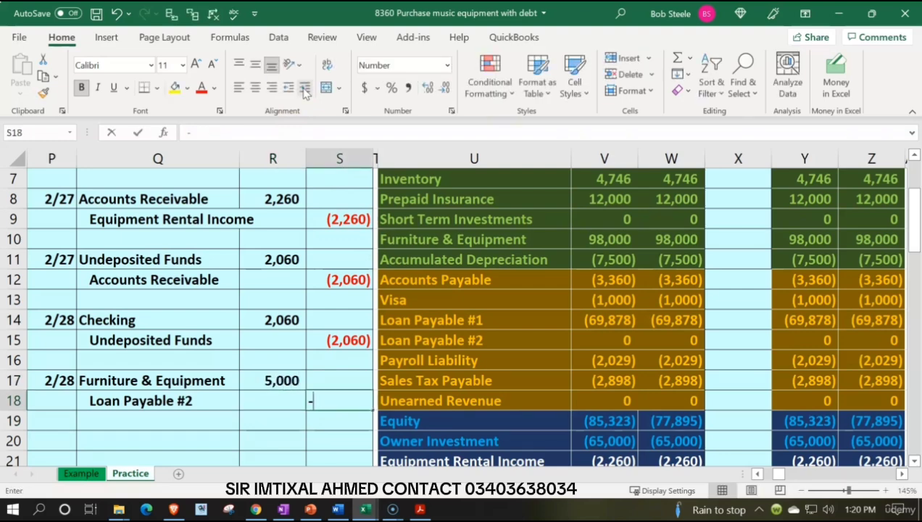
key(Left)
key(Up)
key(Return)
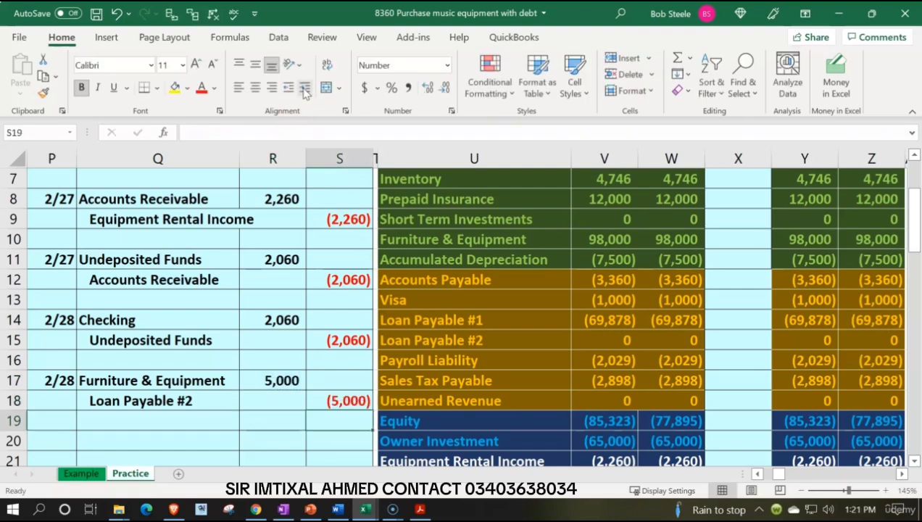
- Post the debit to Furniture & Equipment in the trial balance Entries column with =R17 in X10
drag(230, 383, 247, 383)
key(Up)
key(Up)
key(Up)
key(Up)
key(Up)
key(Right)
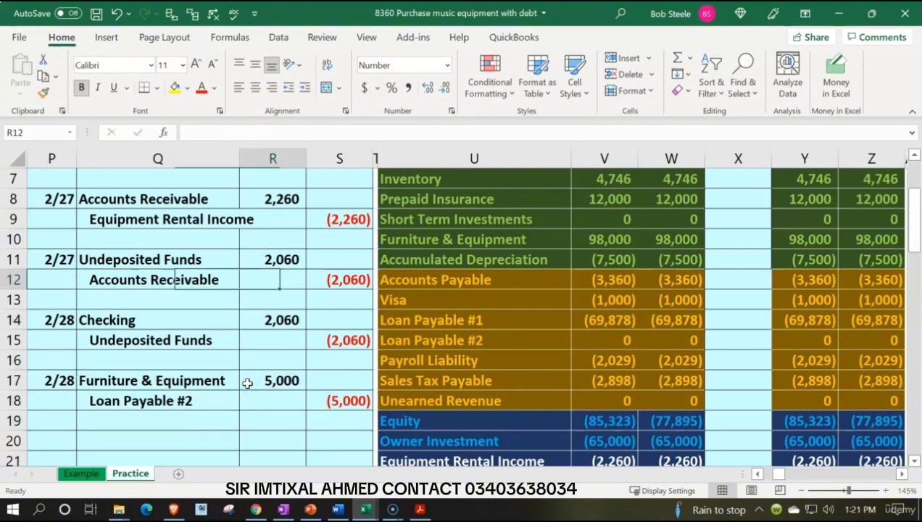
key(Right)
key(Right)
key(Right)
key(Right)
key(Right)
key(Right)
key(Up)
key(Up)
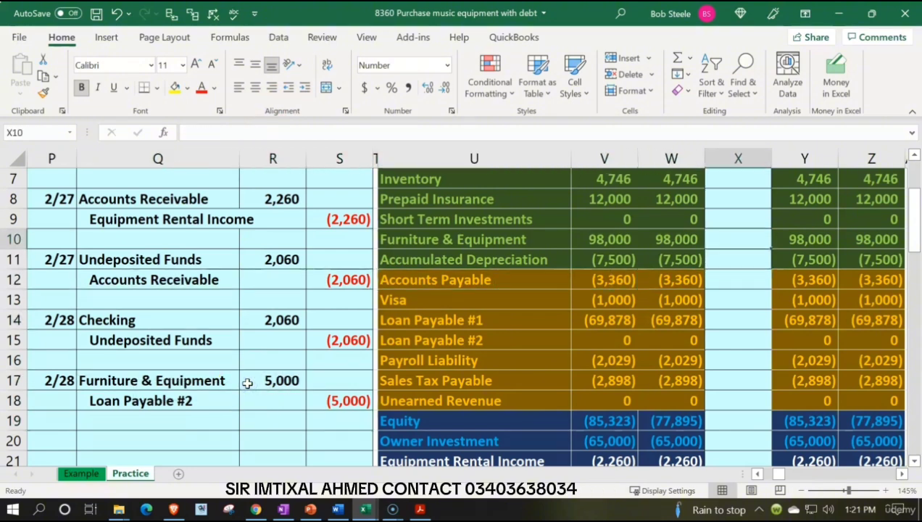
text(=)
key(Down)
key(Down)
key(Down)
key(Down)
key(Down)
key(Down)
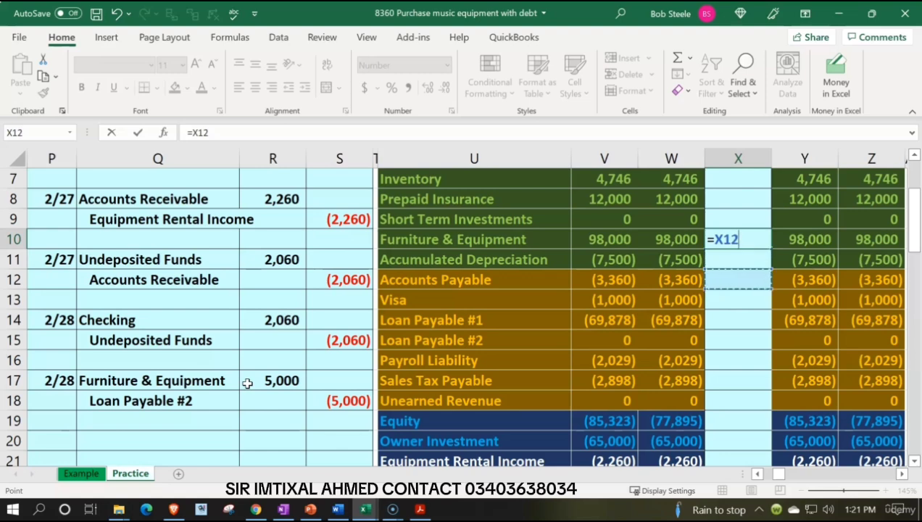
key(Left)
key(Left)
key(Left)
key(Left)
key(Left)
key(Left)
key(Down)
key(Return)
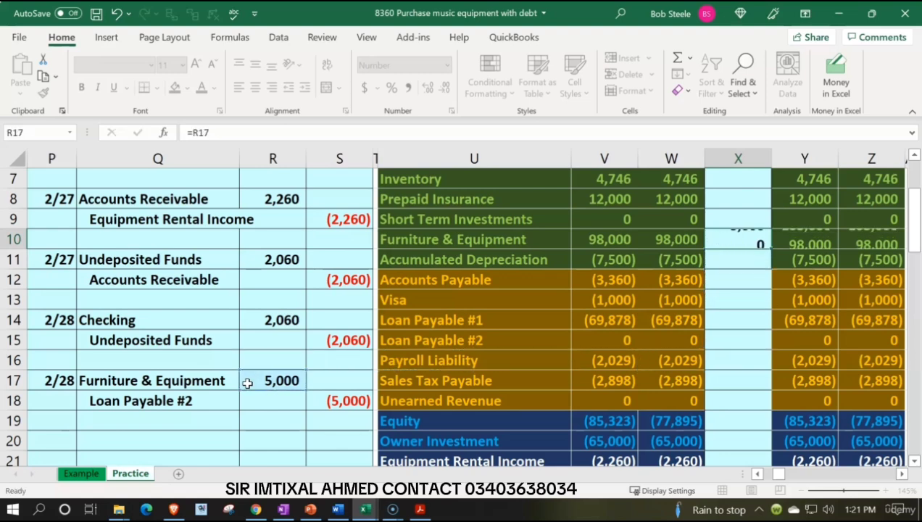
key(Right)
key(Up)
key(Right)
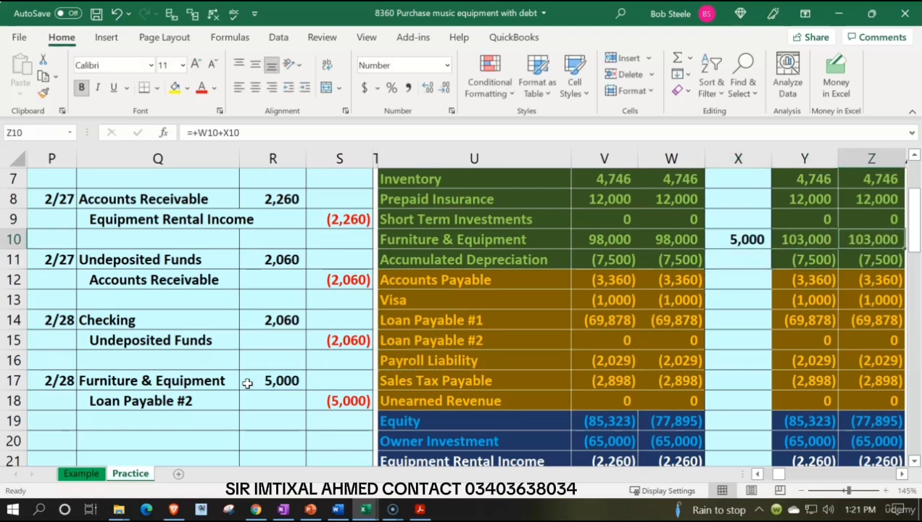
- Post the credit to Loan Payable #2 in the trial balance Entries column with =S18 in X15
key(Down)
key(Down)
key(Down)
key(Down)
key(Down)
key(Down)
key(Down)
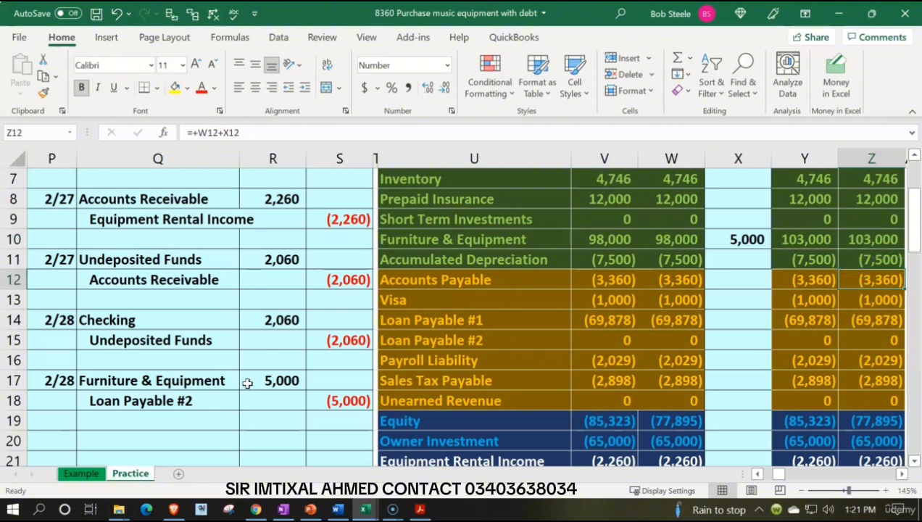
key(Left)
key(Left)
key(Left)
key(Left)
key(Left)
key(Left)
key(Left)
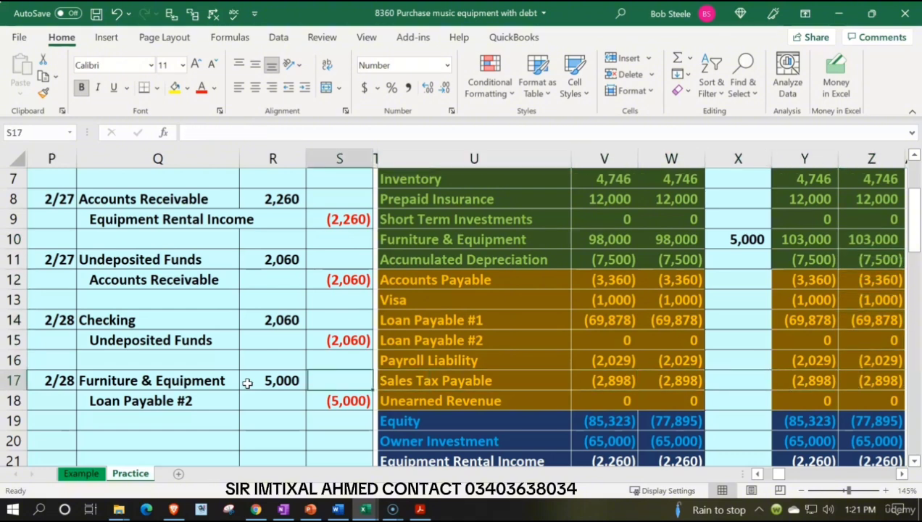
key(Down)
key(Left)
key(Left)
key(Right)
key(Right)
key(Right)
key(Right)
key(Right)
key(Right)
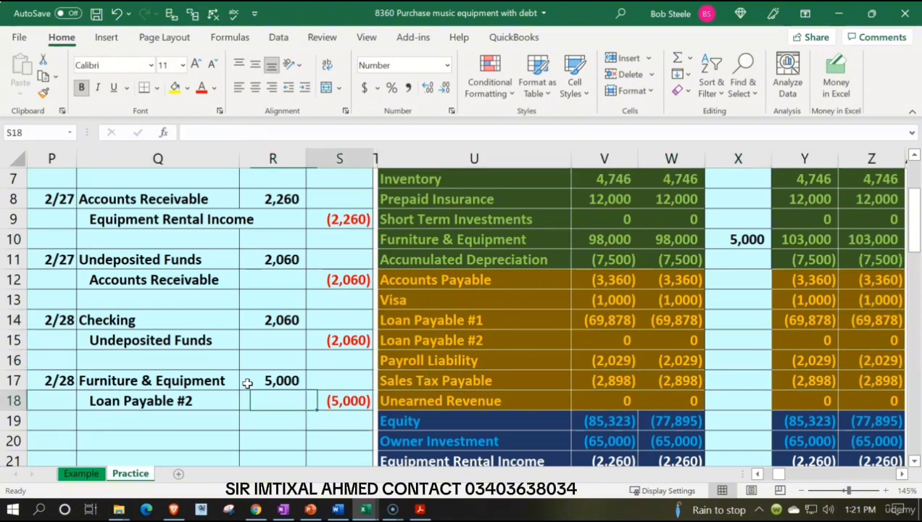
key(Up)
key(Up)
key(Up)
key(Right)
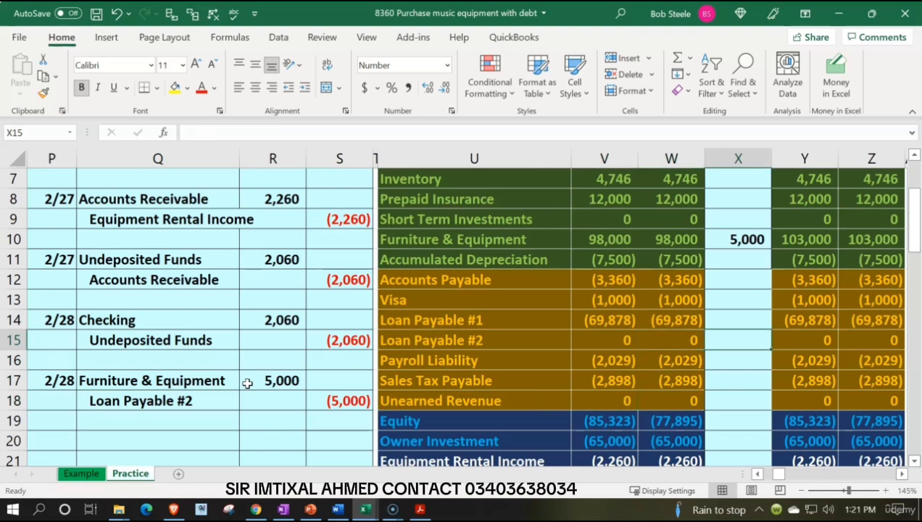
text(=)
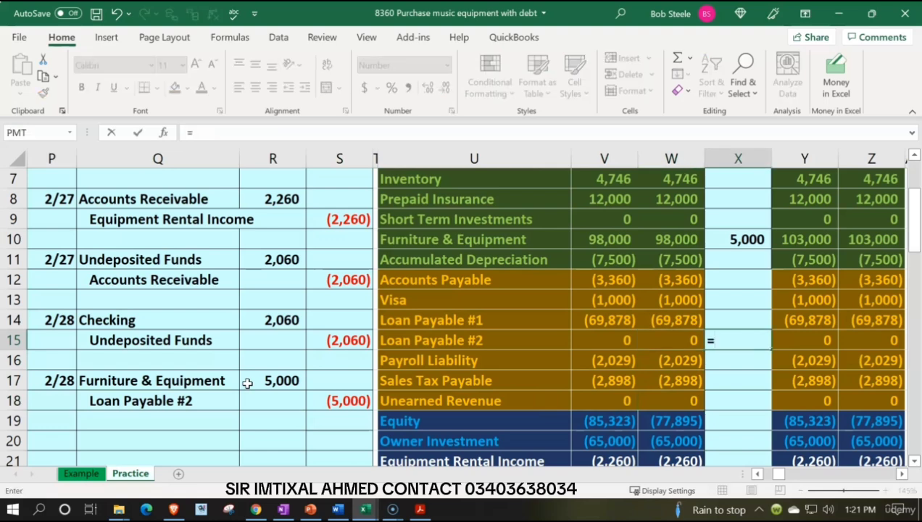
key(Down)
key(Down)
key(Down)
key(Left)
key(Left)
key(Left)
key(Left)
key(Left)
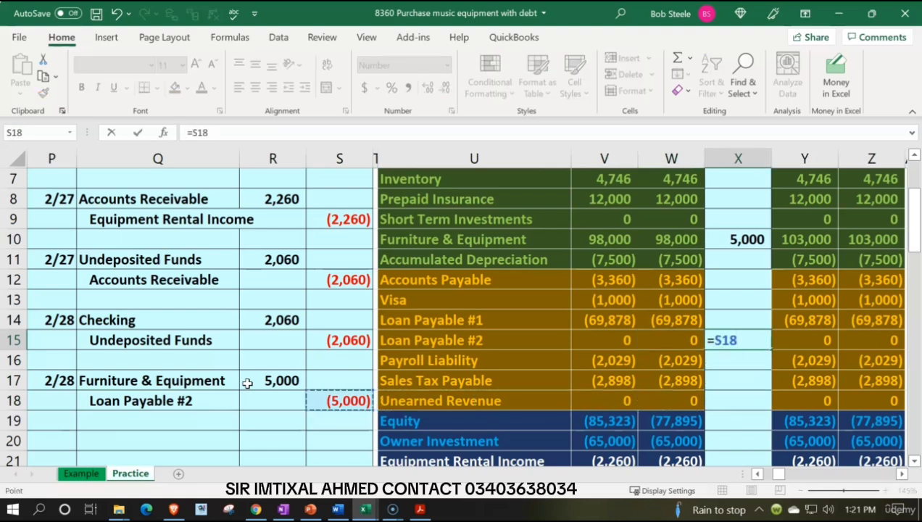
key(Return)
key(Right)
key(Up)
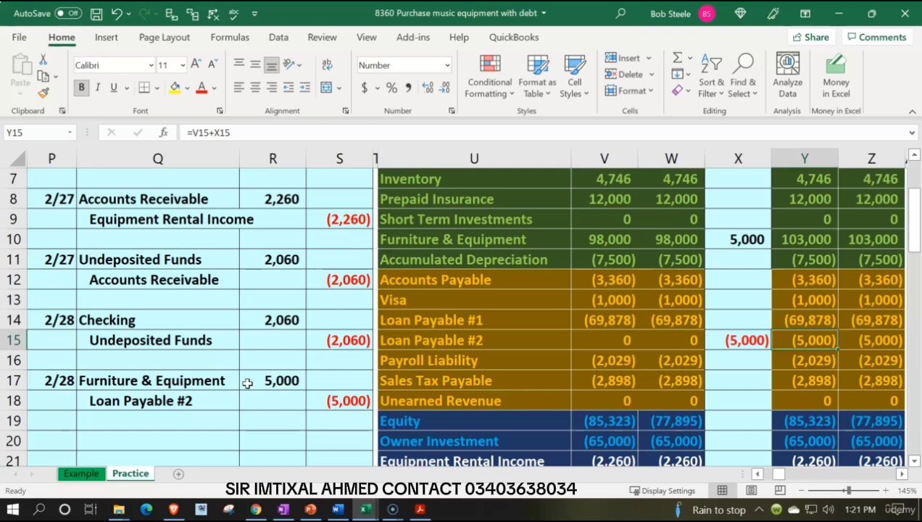
- Enter the date 2/28 in AR17, below the beginning balance of the Furniture & Equipment general ledger account
drag(234, 381, 272, 381)
scroll(285, 433, up, 2)
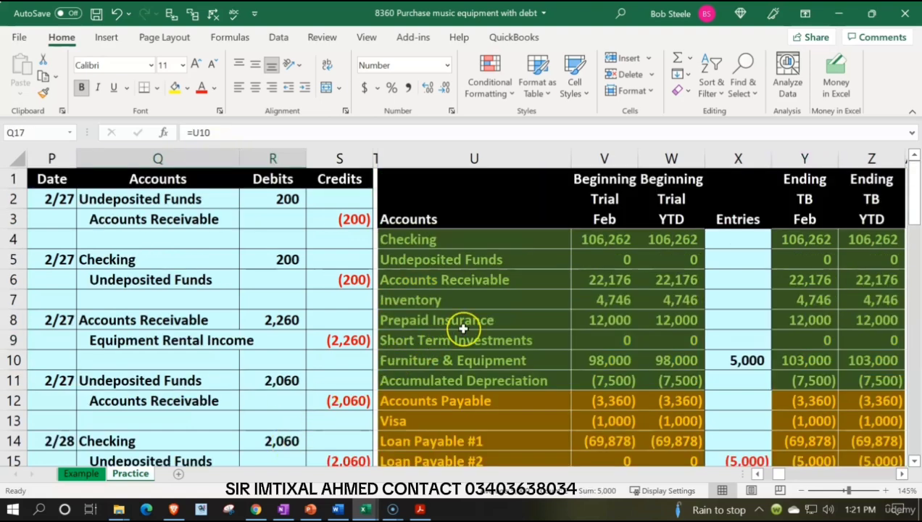
click(506, 362)
key(Right)
key(Right)
key(Right)
key(Right)
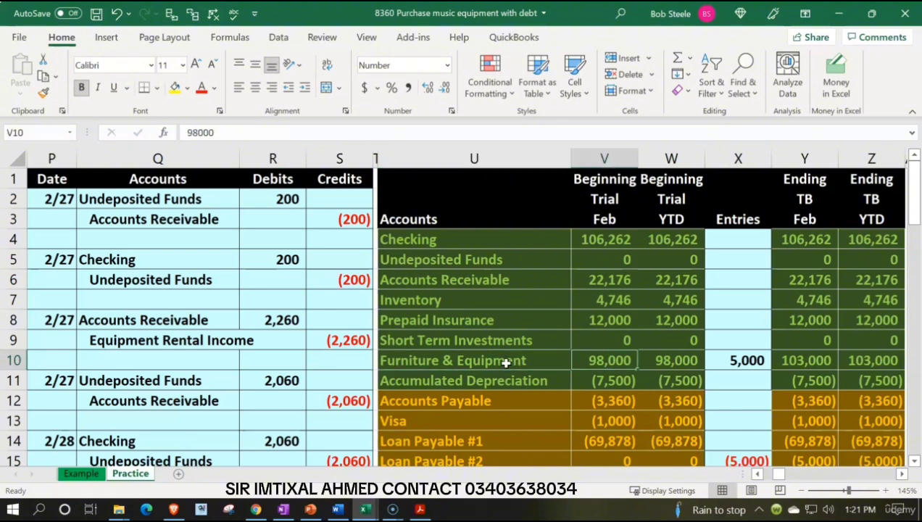
key(Right)
key(Right)
key(Right)
key(Right)
key(Right)
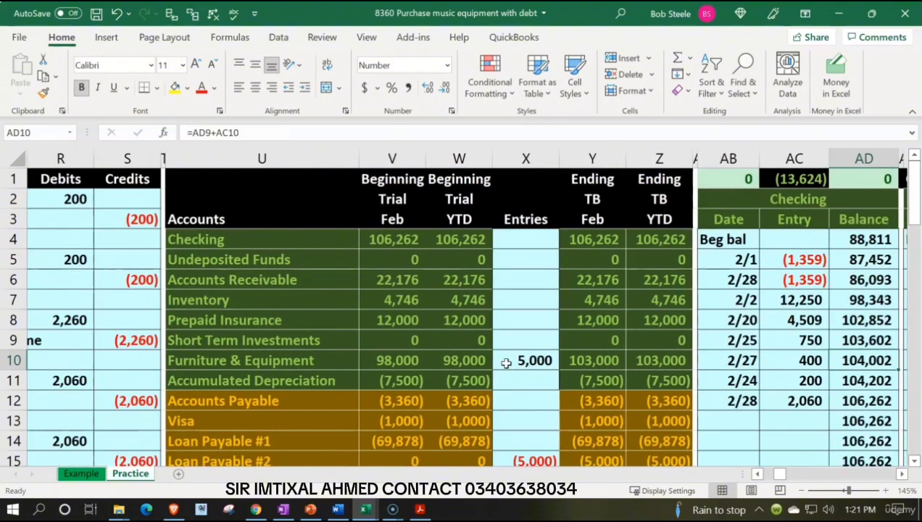
key(Right)
key(Right)
key(Right)
key(Right)
key(Right)
key(Right)
key(Right)
key(Right)
key(Right)
key(Right)
key(Right)
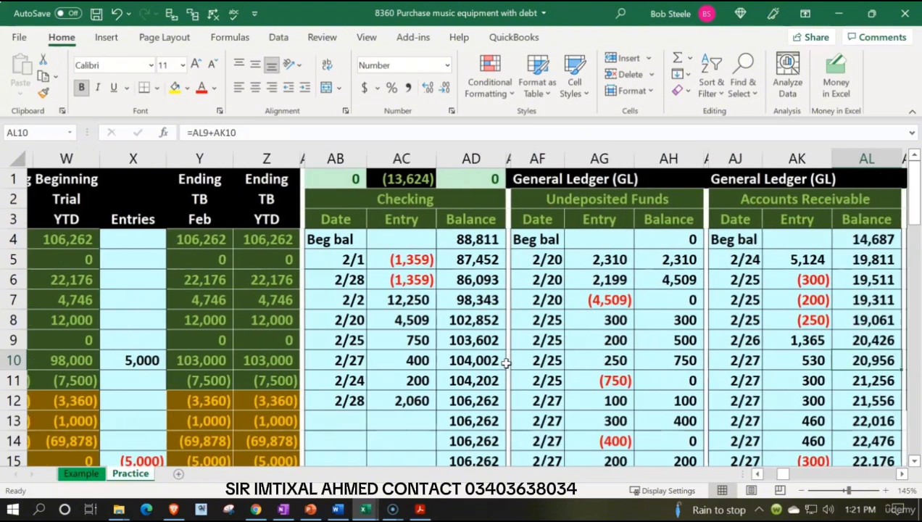
key(Right)
key(Right)
key(Right)
key(Right)
key(Right)
key(Right)
key(Right)
key(Right)
key(Right)
key(Right)
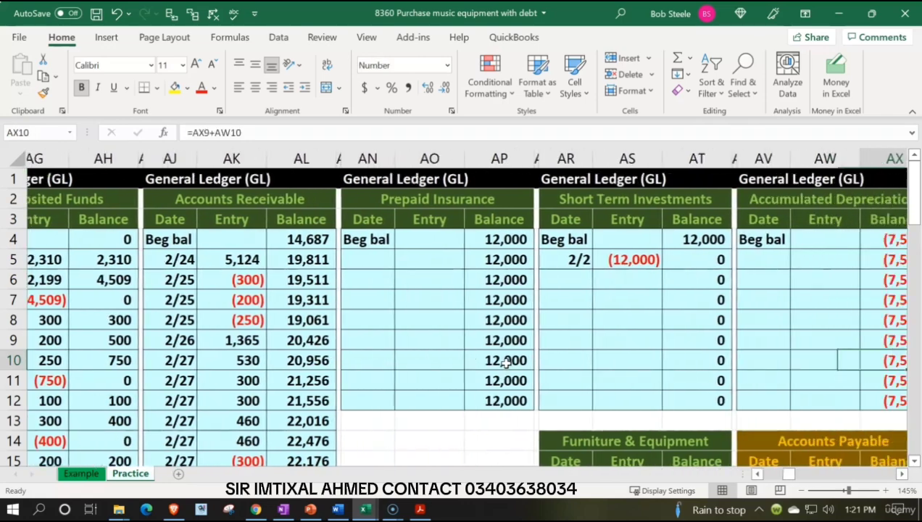
key(Down)
key(Down)
key(Down)
key(Down)
key(Down)
key(Down)
key(Down)
key(Down)
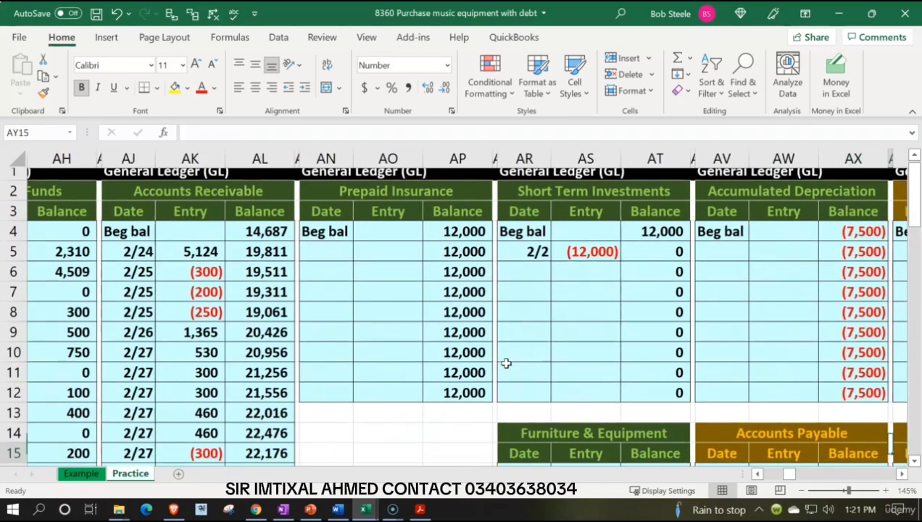
key(Left)
key(Left)
key(Left)
key(Left)
key(Left)
key(Left)
key(Left)
key(Up)
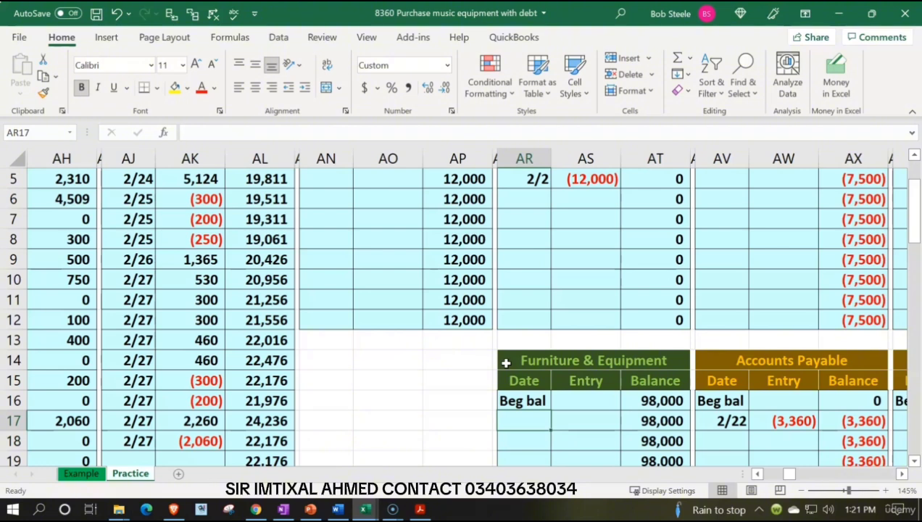
text(2/28)
key(Tab)
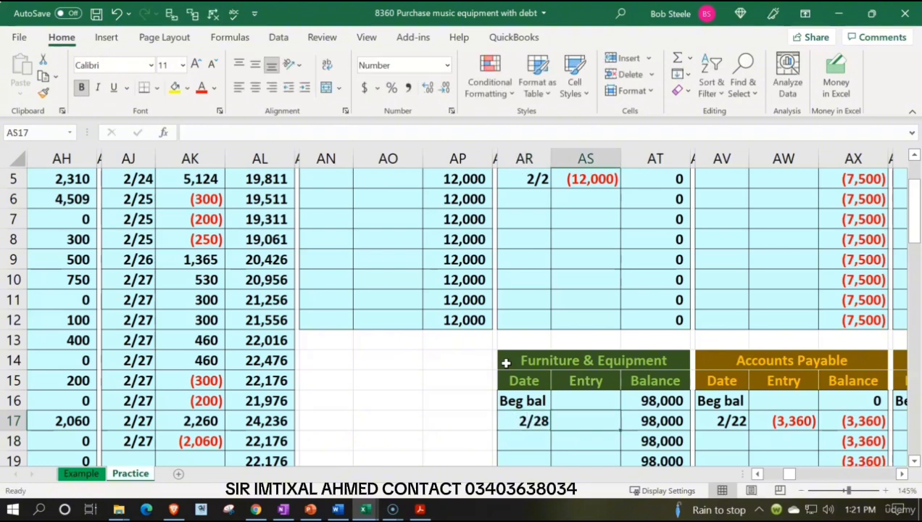
- Link the 2/28 ledger entry in AS17 to the journal entry's debit with the formula =R17
text(=)
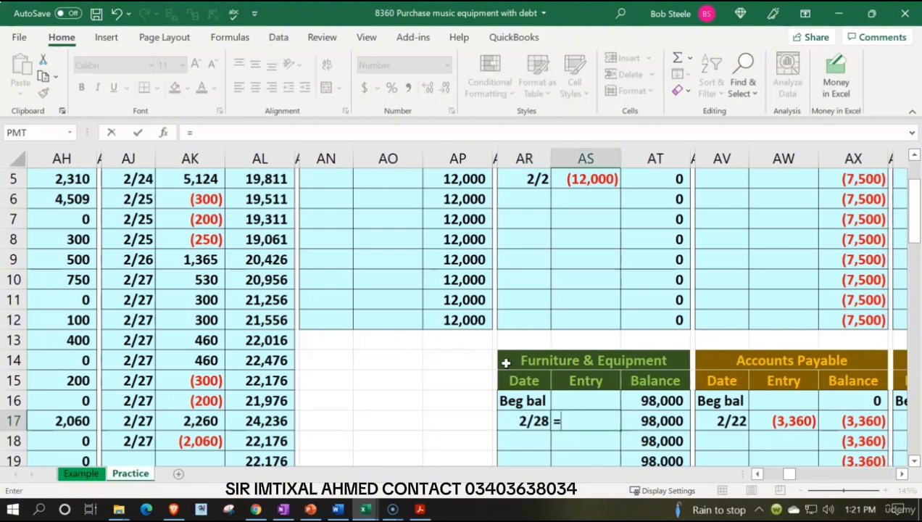
key(Left)
key(Left)
key(Left)
key(Left)
key(Left)
key(Left)
key(Left)
key(Left)
key(Left)
key(Left)
key(Left)
key(Left)
key(Left)
key(Left)
key(Left)
key(Left)
key(Left)
key(Left)
key(Left)
key(Left)
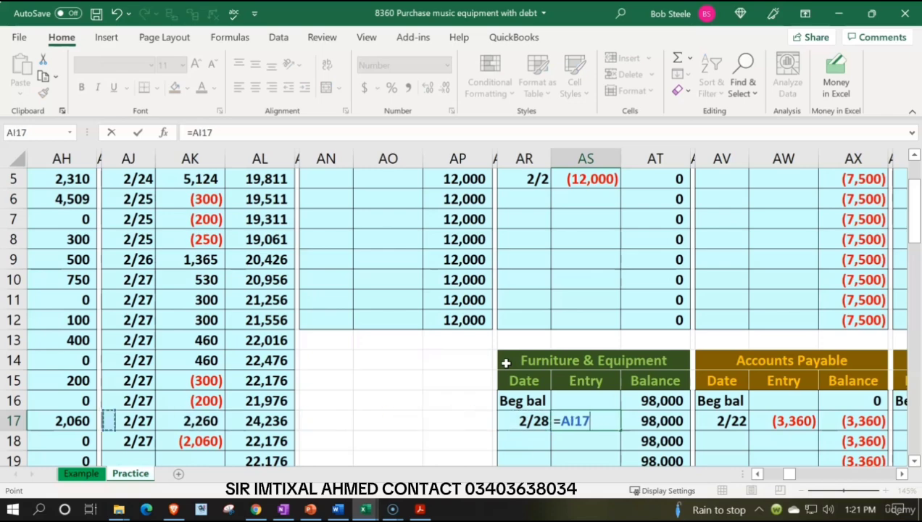
key(Right)
key(Right)
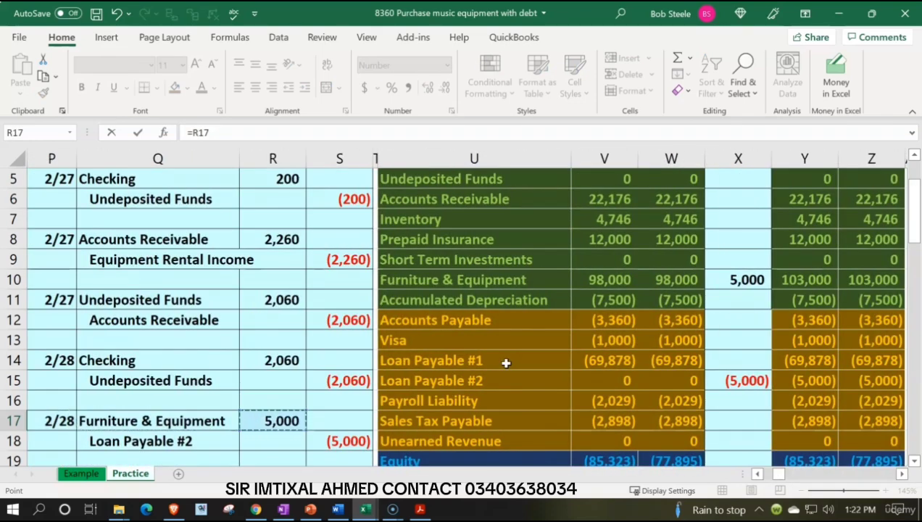
key(Tab)
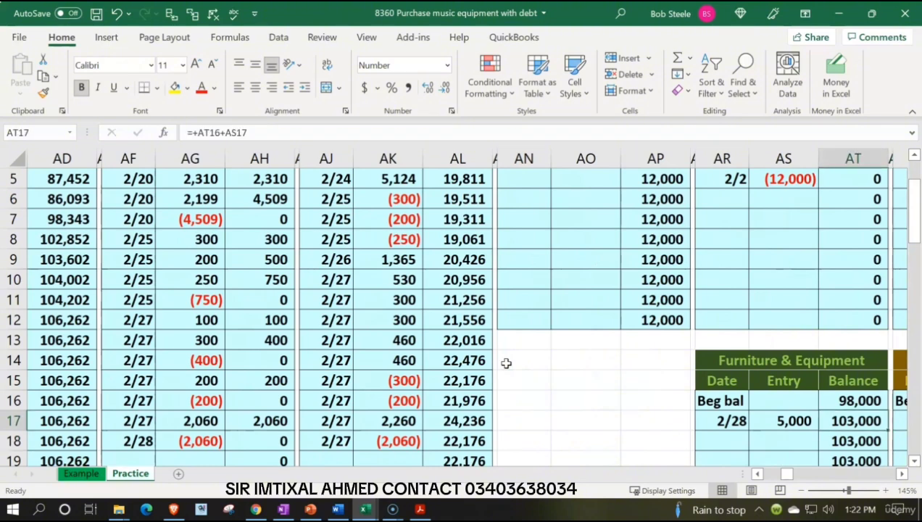
- Compare the Furniture & Equipment ledger balance with its trial balance row, and inspect the general ledger check total in AB1
key(Left)
key(Left)
key(Left)
key(Left)
key(Left)
key(Left)
key(Left)
key(Left)
key(Left)
key(Left)
key(Left)
key(Left)
key(Left)
key(Left)
key(Left)
key(Left)
key(Left)
key(Left)
key(Left)
key(Left)
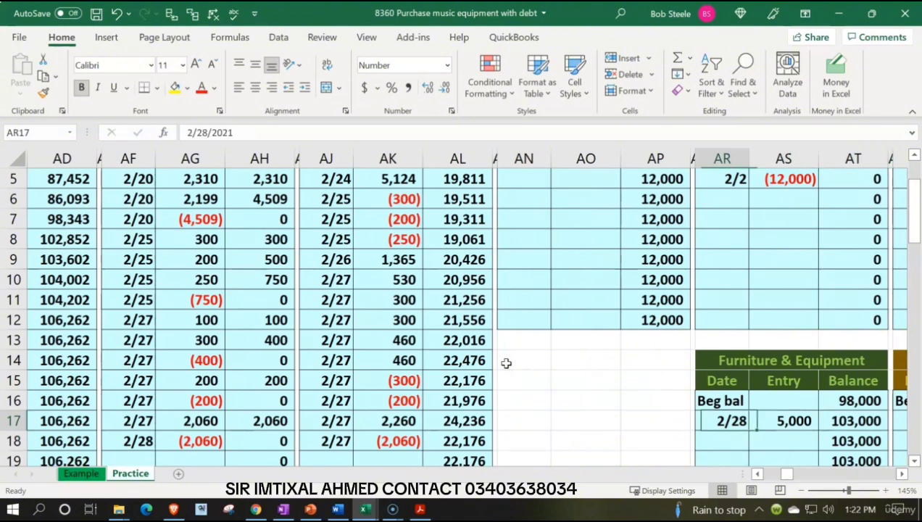
key(Left)
key(Left)
key(Left)
key(Left)
key(Left)
key(Left)
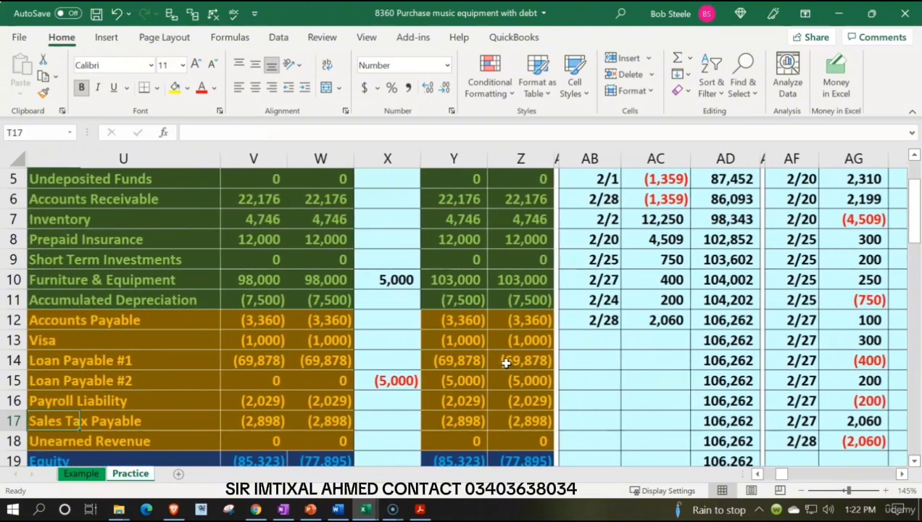
scroll(505, 363, up, 2)
click(506, 361)
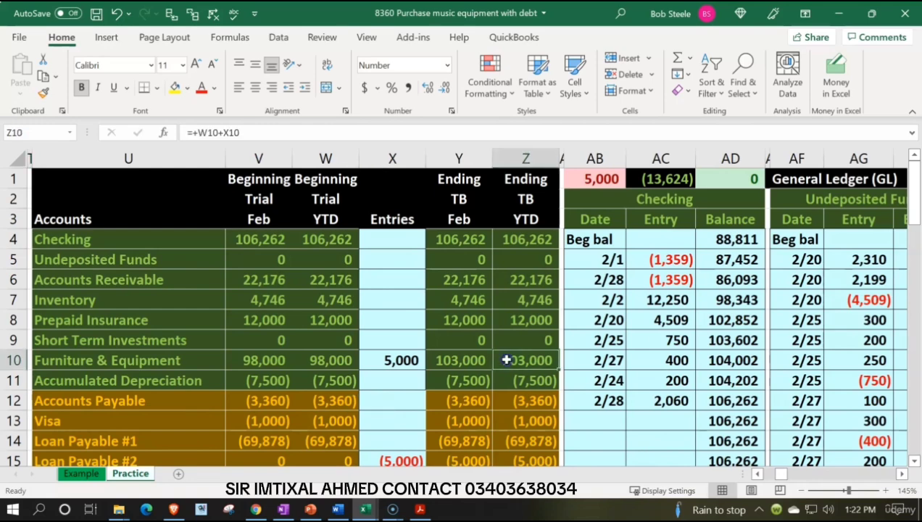
click(594, 180)
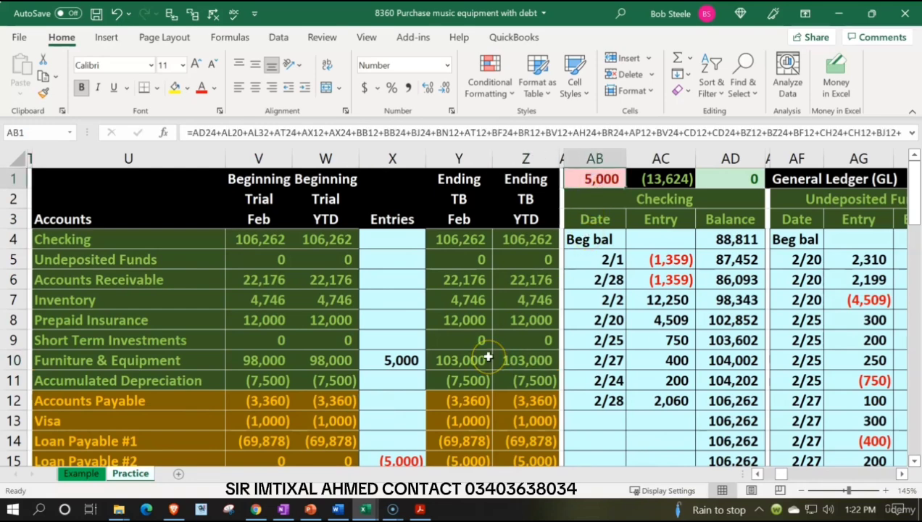
- Review the Loan Payable #2 credit line in the 2/28 journal entry and its posting in the trial balance Entries column
key(Down)
key(Down)
key(Down)
key(Down)
key(Down)
key(Down)
key(Down)
key(Down)
key(Down)
key(Down)
key(Down)
key(Down)
key(Down)
key(Down)
key(Down)
key(Left)
key(Left)
key(Left)
key(Left)
key(Left)
key(Left)
key(Left)
key(Left)
key(Left)
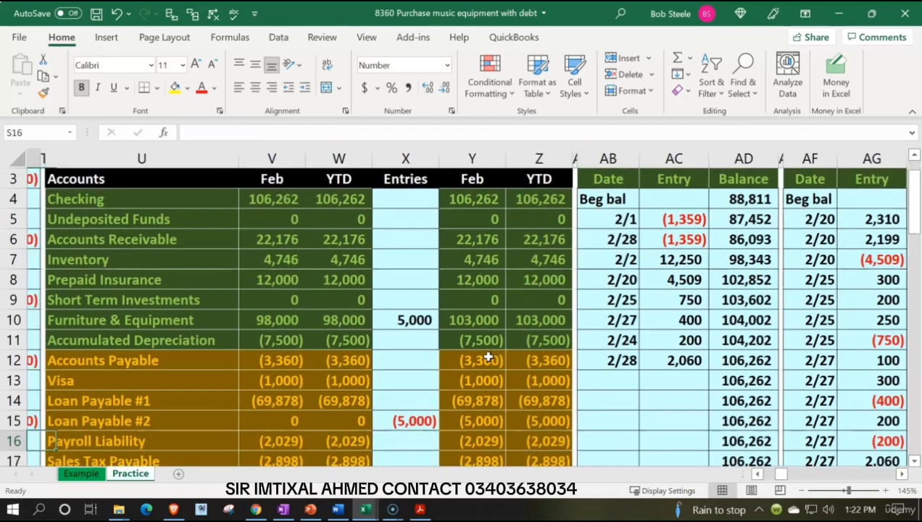
key(Left)
key(Left)
key(Left)
key(Down)
key(Down)
key(Down)
key(Down)
key(Down)
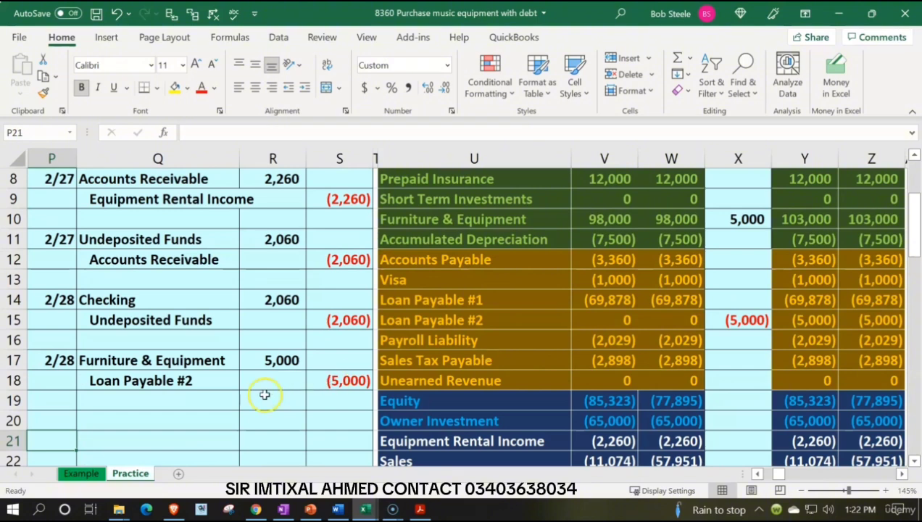
drag(212, 385, 341, 387)
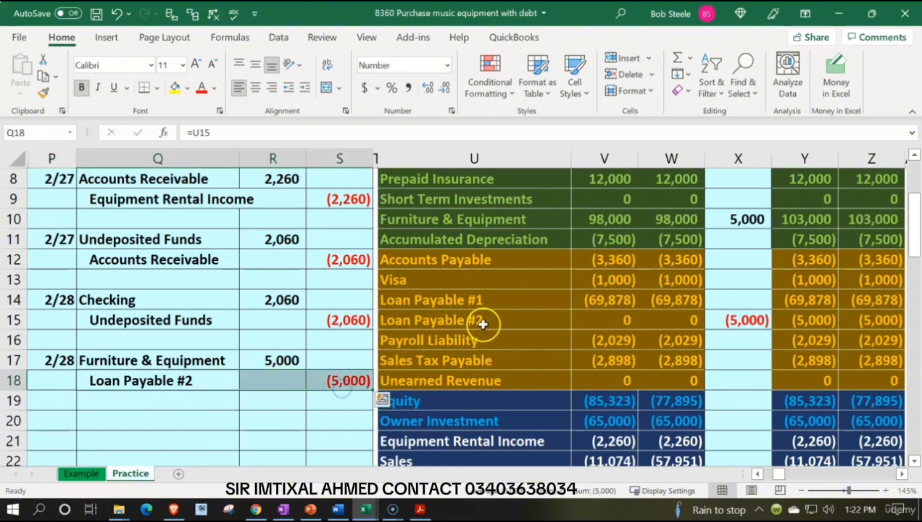
drag(483, 324, 715, 317)
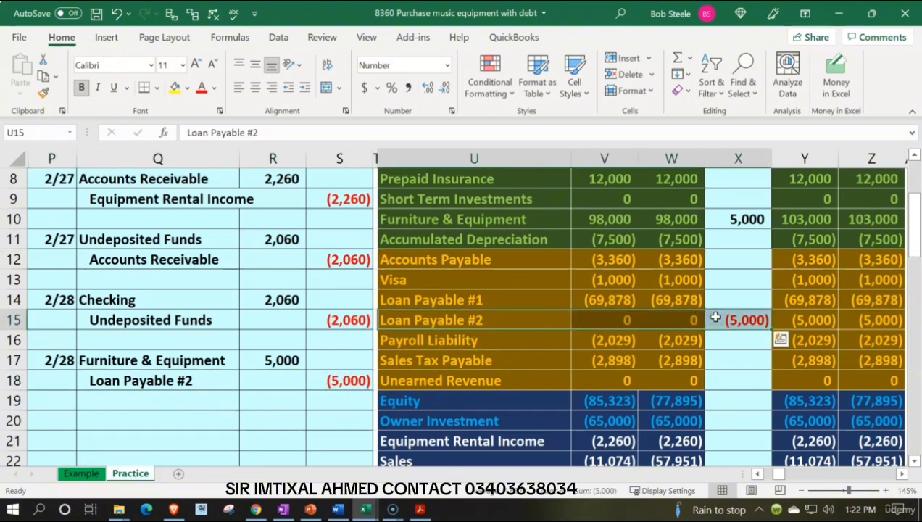
- Look through the general ledger accounts for Loan Payable #2 and for free space among the ledger blocks
key(Right)
key(Right)
key(Right)
key(Right)
key(Right)
key(Right)
key(Right)
key(Right)
key(Right)
key(Right)
key(Right)
key(Right)
key(Right)
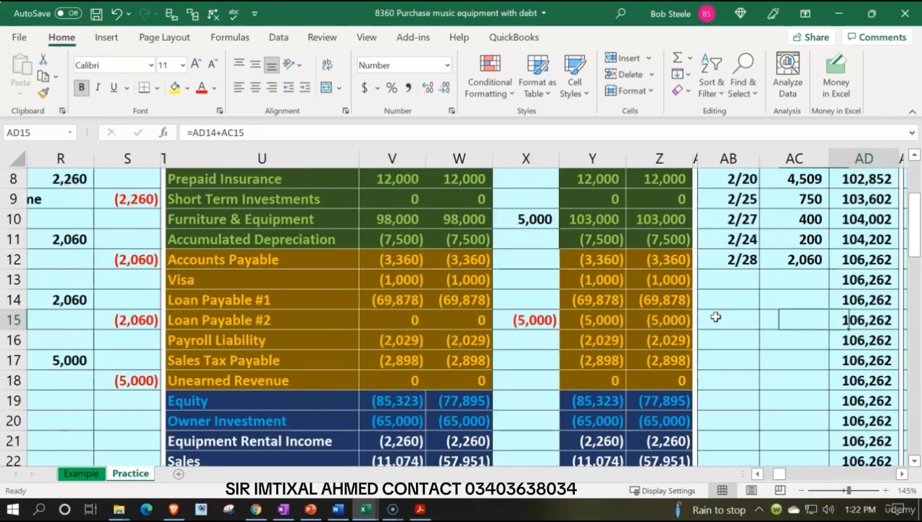
key(Right)
key(Right)
key(Right)
key(Right)
key(Right)
key(Right)
key(Right)
key(Right)
key(Right)
key(Right)
key(Right)
key(Right)
key(Right)
key(Right)
key(Right)
key(Right)
key(Right)
key(Right)
key(Right)
key(Right)
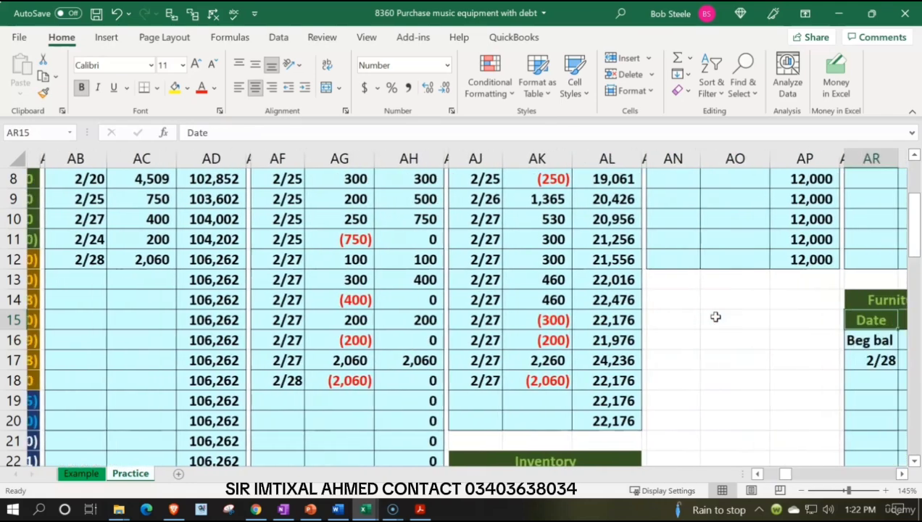
key(Right)
key(Right)
key(Right)
key(Right)
key(Right)
key(Right)
key(Right)
key(Right)
key(Right)
key(Right)
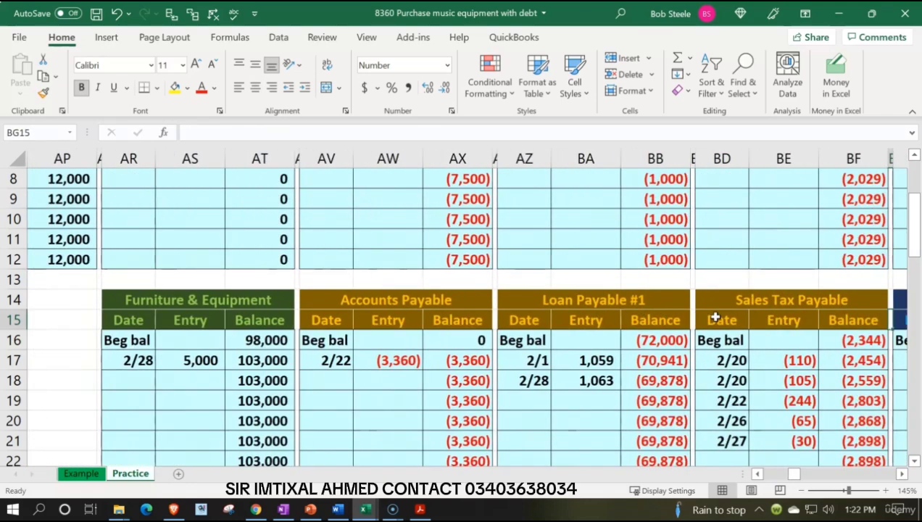
key(Right)
key(Right)
key(Right)
key(Right)
key(Right)
key(Right)
key(Right)
key(Right)
key(Right)
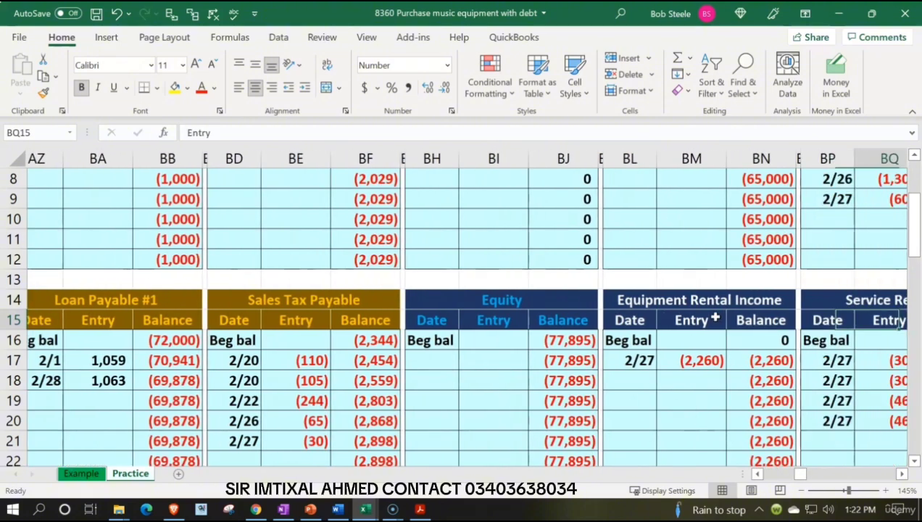
key(Left)
key(Left)
key(Left)
key(Left)
key(Left)
key(Left)
key(Left)
key(Left)
key(Left)
key(Left)
key(Left)
key(Left)
key(Left)
key(Left)
key(Left)
key(Left)
key(Left)
key(Left)
key(Left)
key(Left)
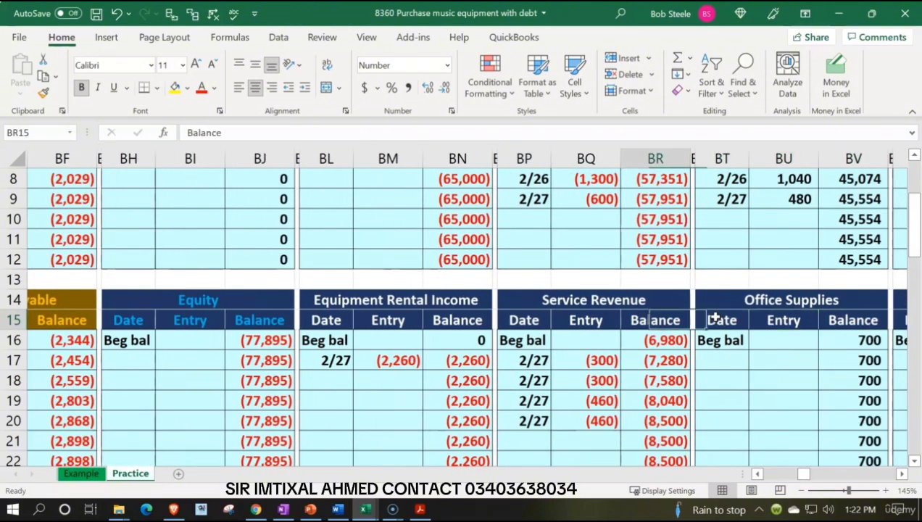
key(Left)
key(Left)
key(Left)
key(Left)
key(Left)
key(Left)
key(Left)
key(Left)
key(Left)
key(Left)
key(Left)
key(Left)
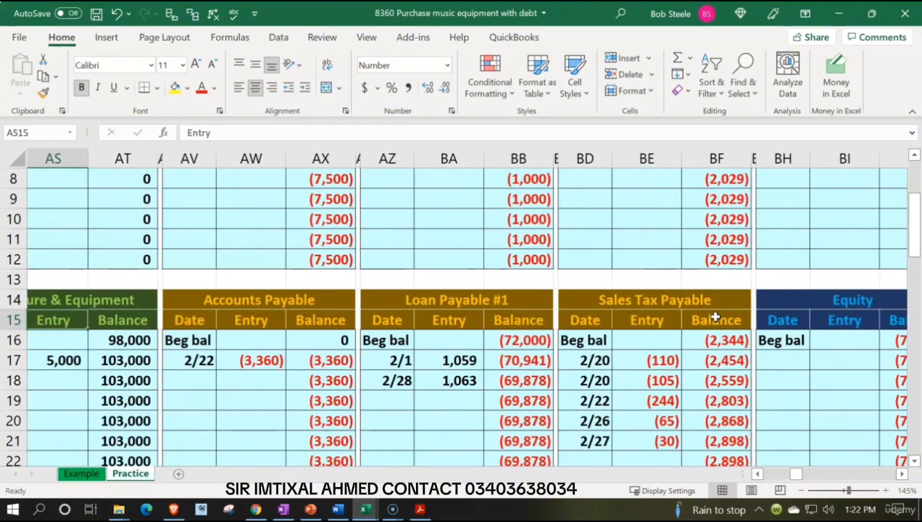
key(Left)
key(Left)
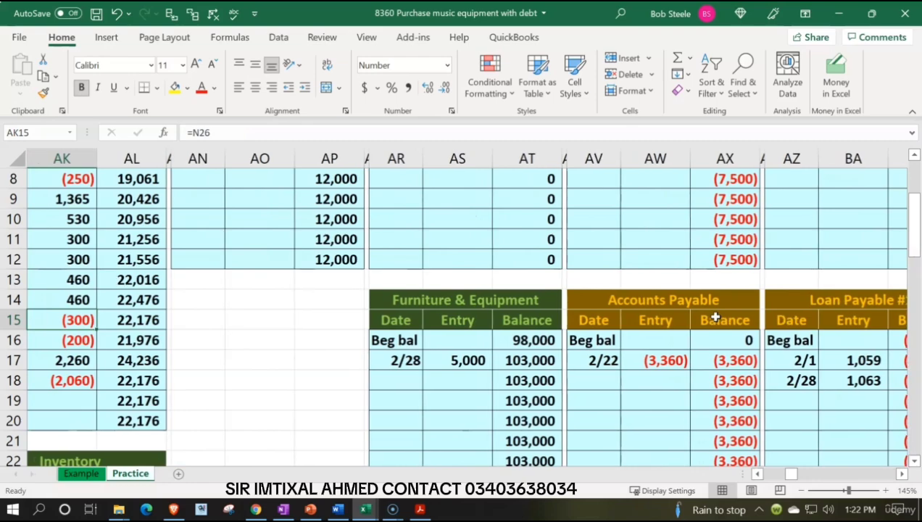
scroll(292, 409, down, 4)
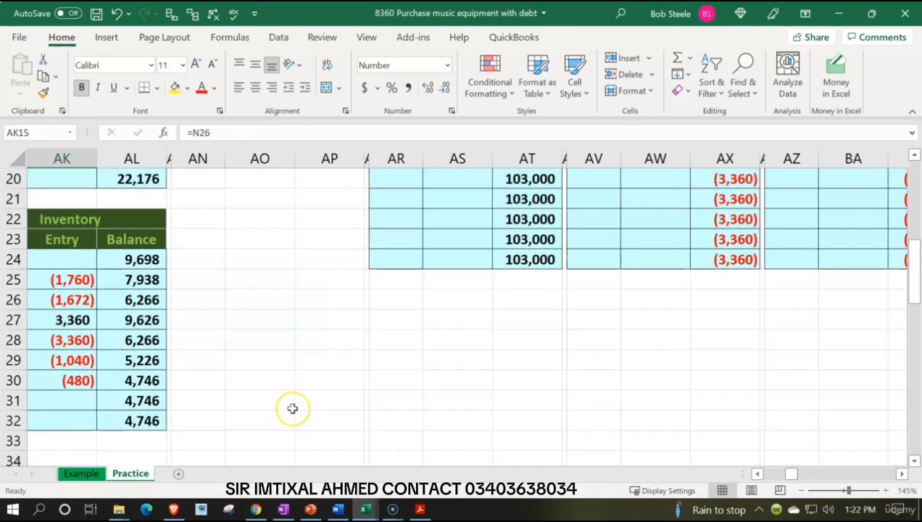
scroll(292, 408, up, 4)
scroll(292, 408, up, 3)
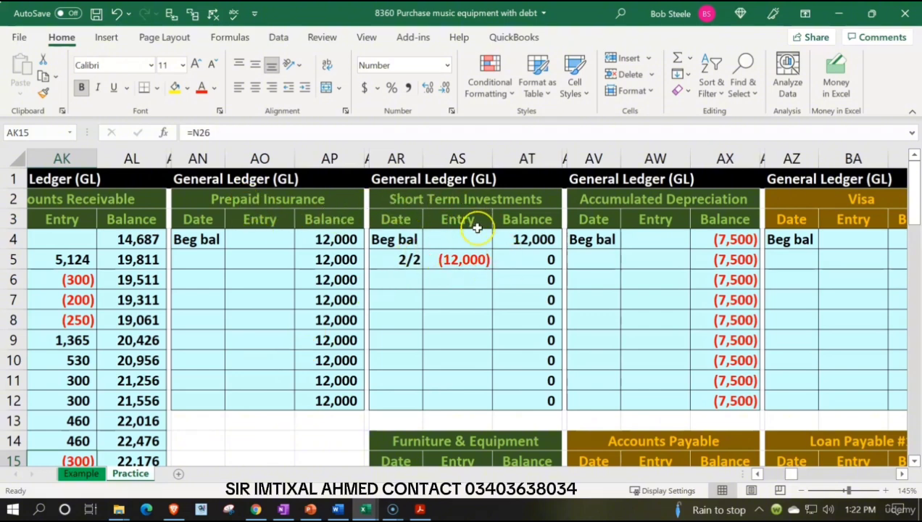
- Move the Short Term Investments ledger block from AR2:AT12 to AN14, below Prepaid Insurance
drag(414, 207, 519, 399)
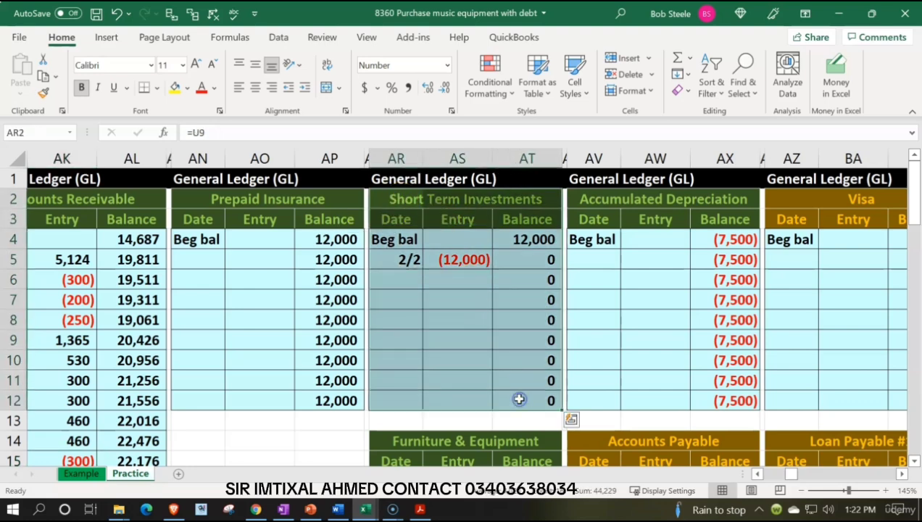
key(ctrl+c)
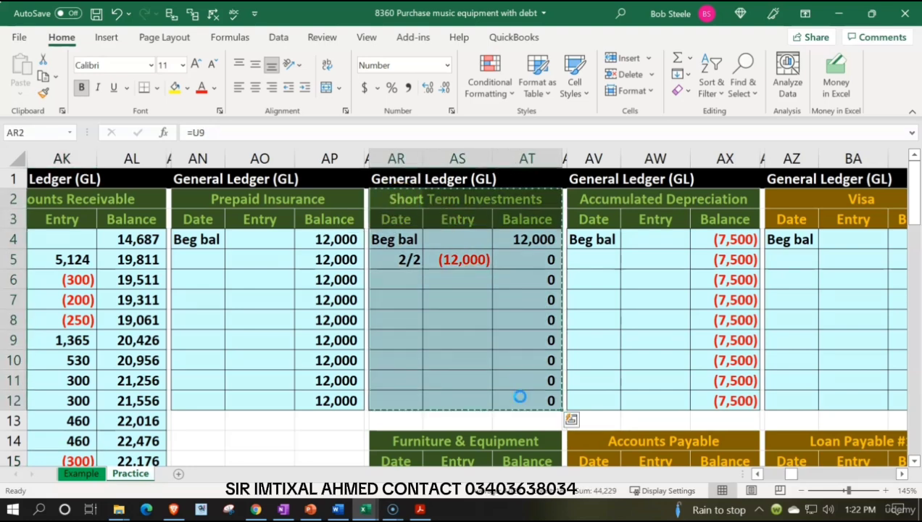
scroll(392, 336, down, 1)
click(218, 381)
key(ctrl+v)
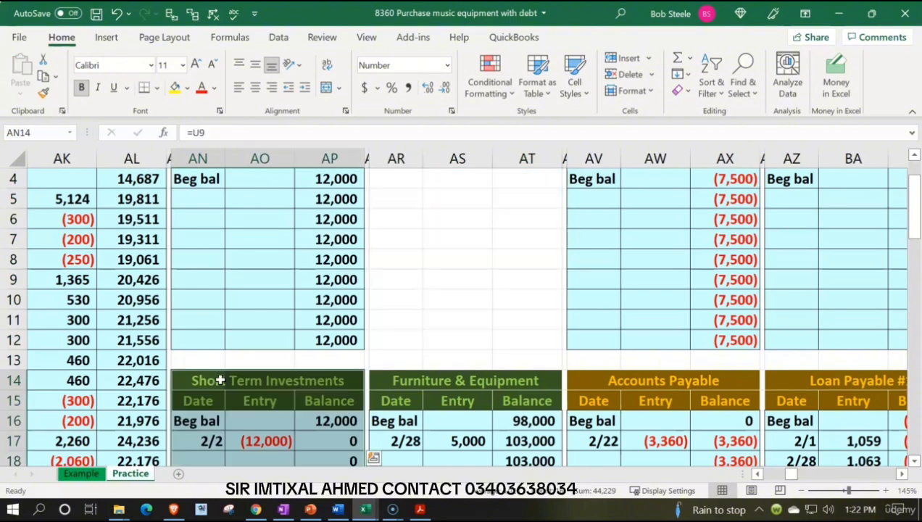
- Move the Furniture & Equipment ledger block from AR14:AT24 up to AR2
scroll(354, 366, down, 2)
drag(403, 250, 533, 457)
scroll(537, 470, down, 1)
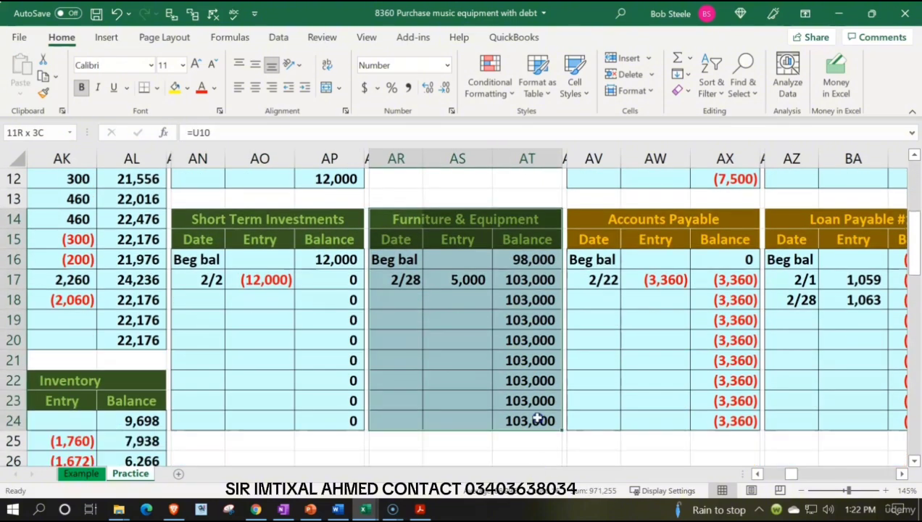
key(ctrl+c)
scroll(436, 360, up, 4)
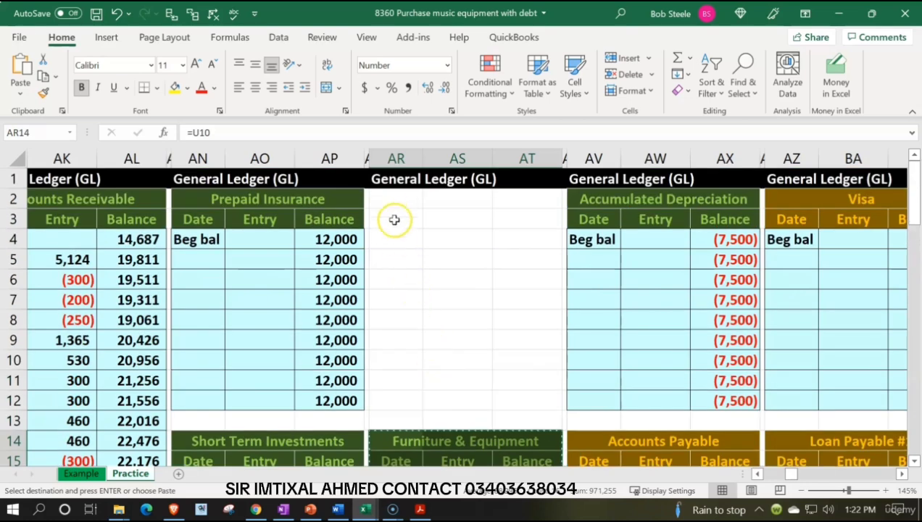
click(392, 205)
key(ctrl+v)
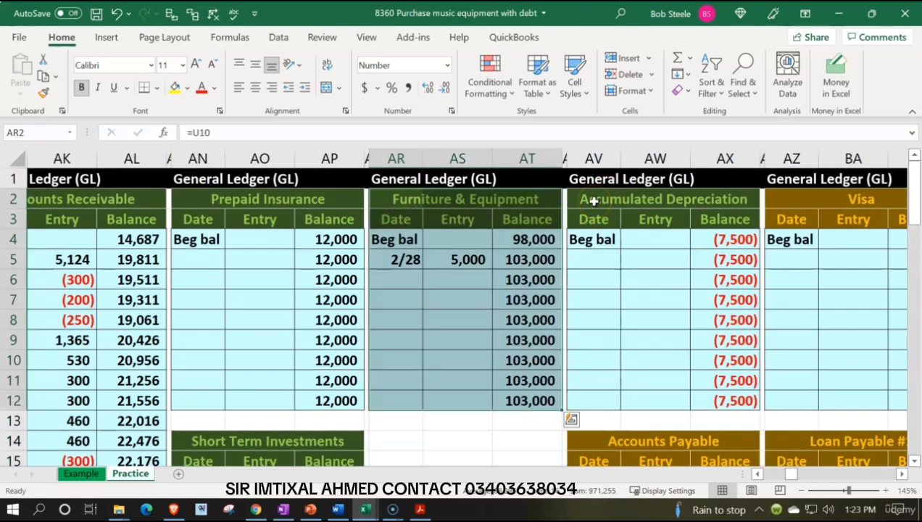
- Move the Accumulated Depreciation ledger block from AV2:AX12 to AR14, below Furniture & Equipment
drag(593, 201, 721, 398)
key(ctrl+x)
scroll(654, 360, down, 2)
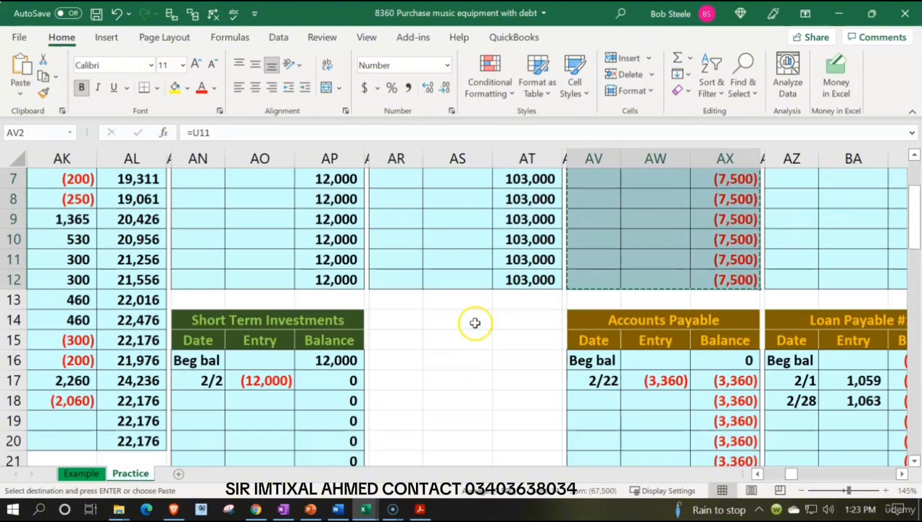
click(399, 324)
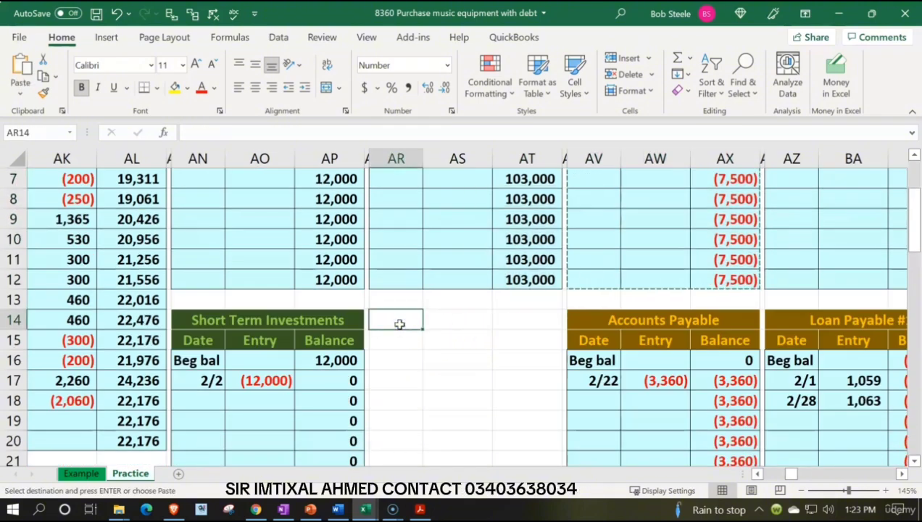
key(ctrl+v)
- Move the Accounts Payable ledger block from AV14:AX24 up to AV2
scroll(598, 333, up, 2)
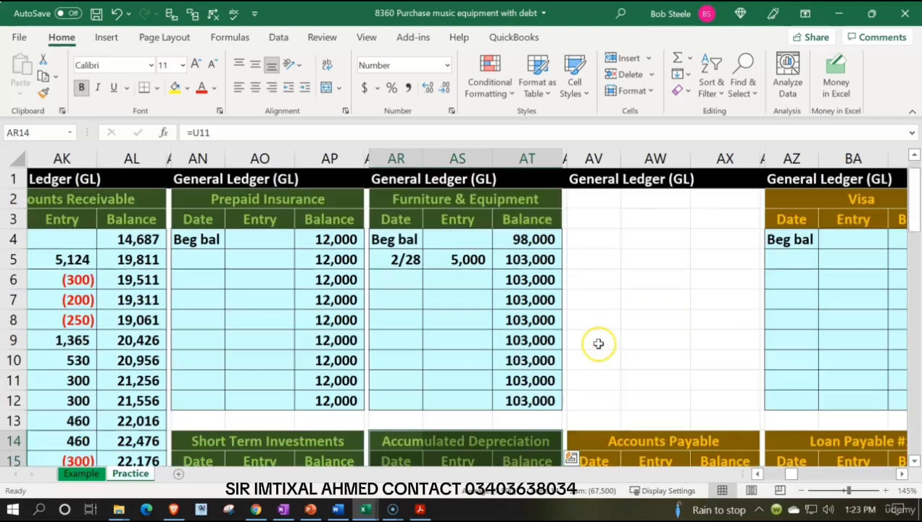
scroll(597, 344, down, 2)
drag(595, 330, 707, 426)
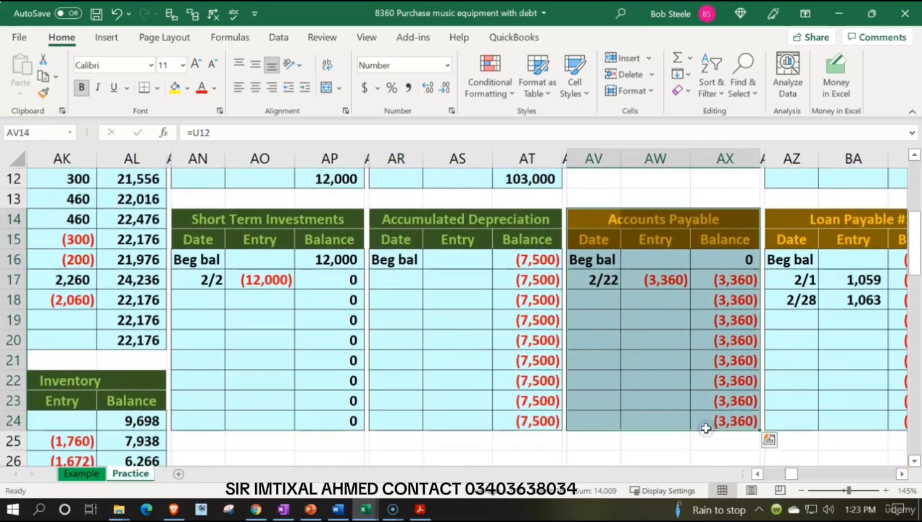
key(ctrl+x)
scroll(627, 274, up, 4)
click(593, 204)
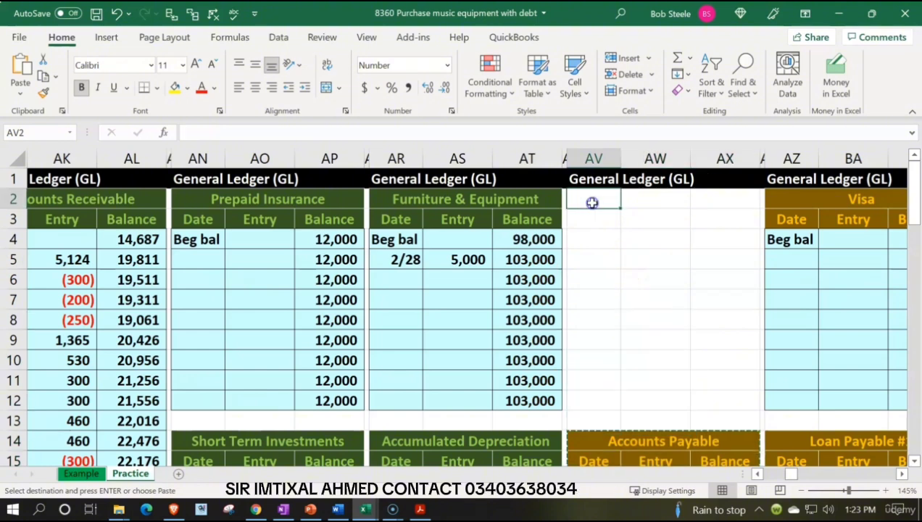
key(ctrl+v)
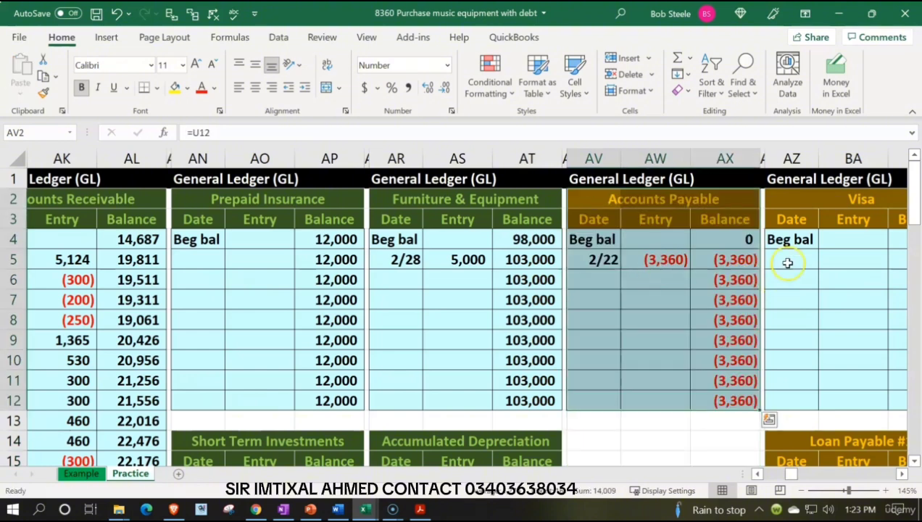
- Move the Visa ledger block from AZ2:BB12 to AV14, below Accounts Payable
drag(801, 198, 844, 399)
key(ctrl+x)
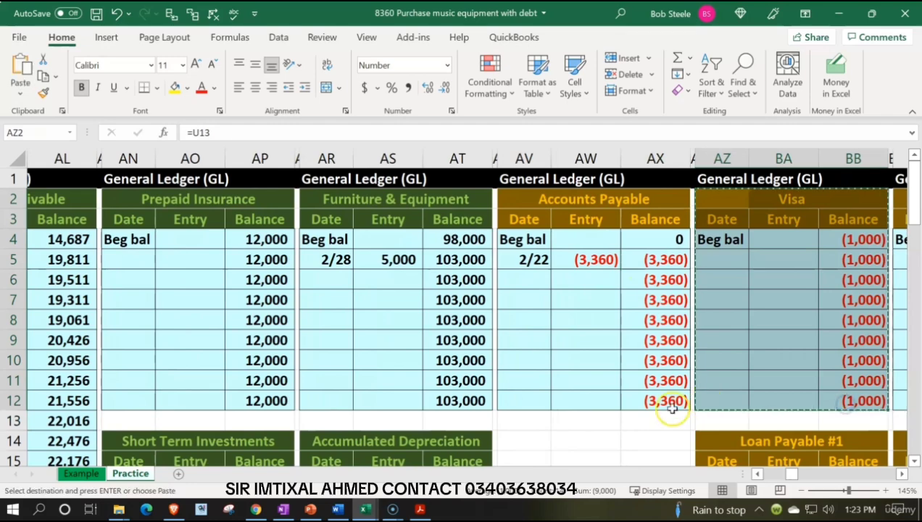
click(523, 438)
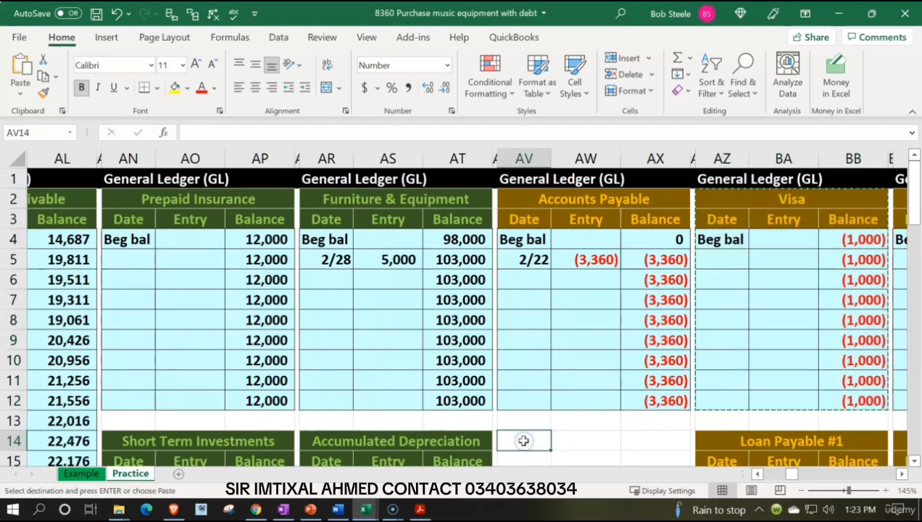
key(ctrl+v)
- Move the Loan Payable #1 ledger block, which starts at AZ14, up to AZ2
scroll(584, 366, down, 2)
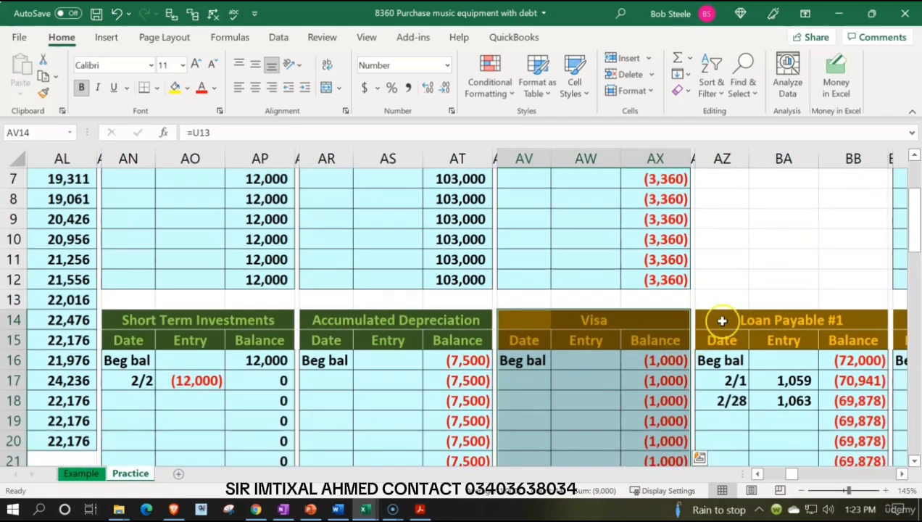
drag(722, 321, 863, 429)
key(ctrl+x)
scroll(778, 373, up, 4)
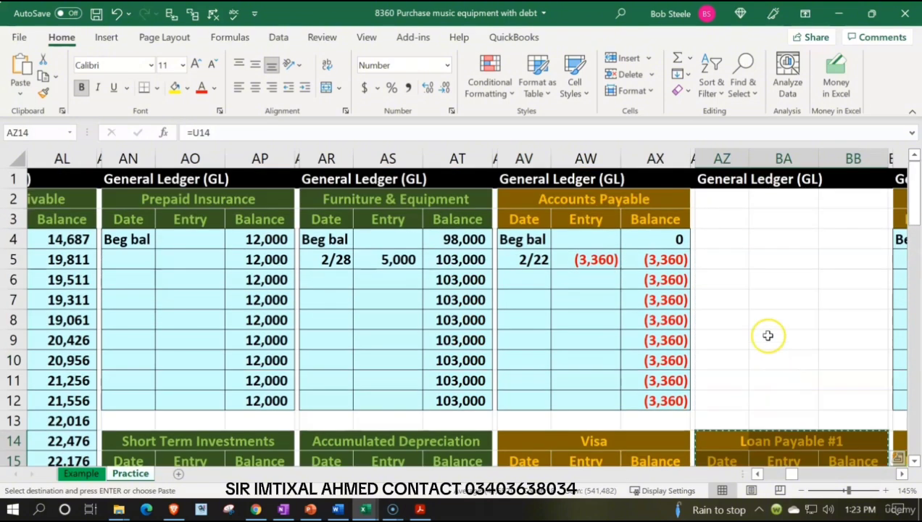
click(728, 206)
key(ctrl+v)
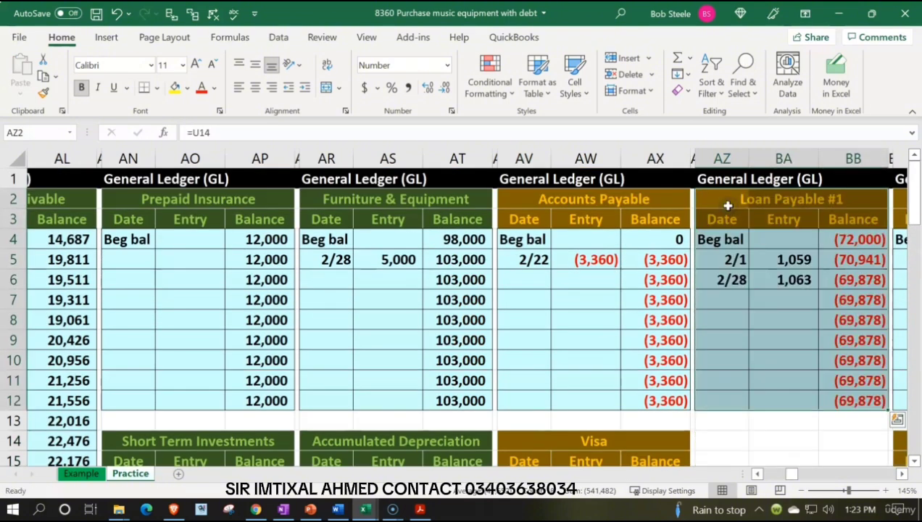
- Copy the Loan Payable #1 ledger block AZ2:BB12 to AZ14, directly below the original
key(ctrl+c)
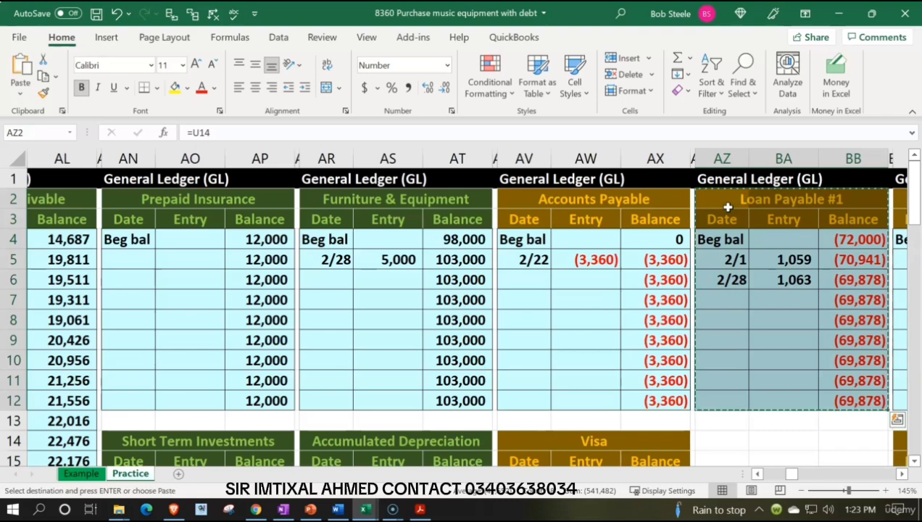
scroll(727, 208, down, 1)
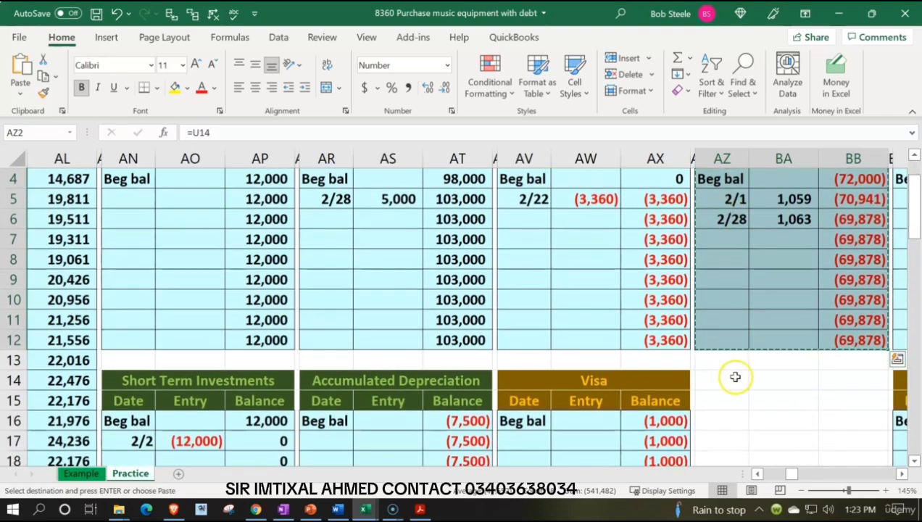
click(735, 377)
key(ctrl+v)
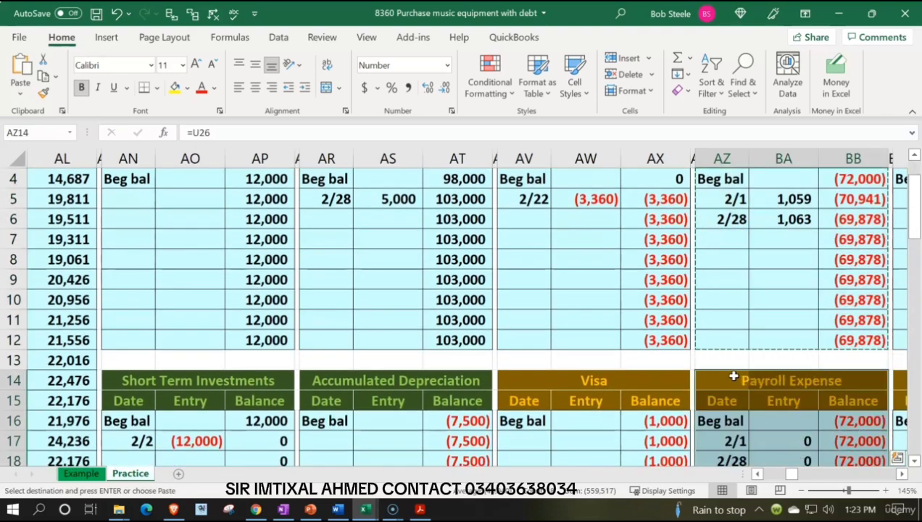
- Clear the title in AZ14 and the copied dates and entries in AZ17:BA18 of the new ledger block
scroll(732, 363, down, 1)
key(Delete)
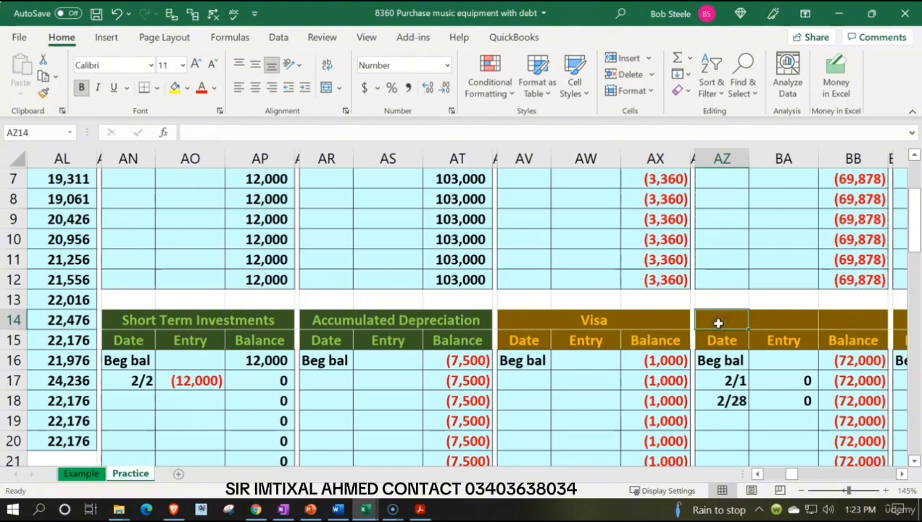
key(Down)
key(Down)
key(Down)
key(shift+Right)
key(shift+Down)
key(Delete)
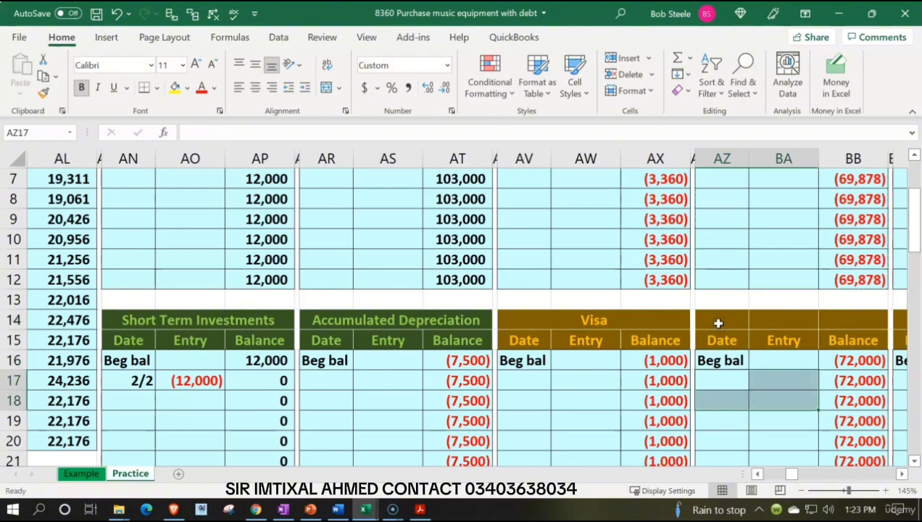
- Set the new ledger block's beginning balance in BB16 to 0
key(Up)
key(Right)
key(Right)
text(0)
key(Return)
key(Left)
key(Left)
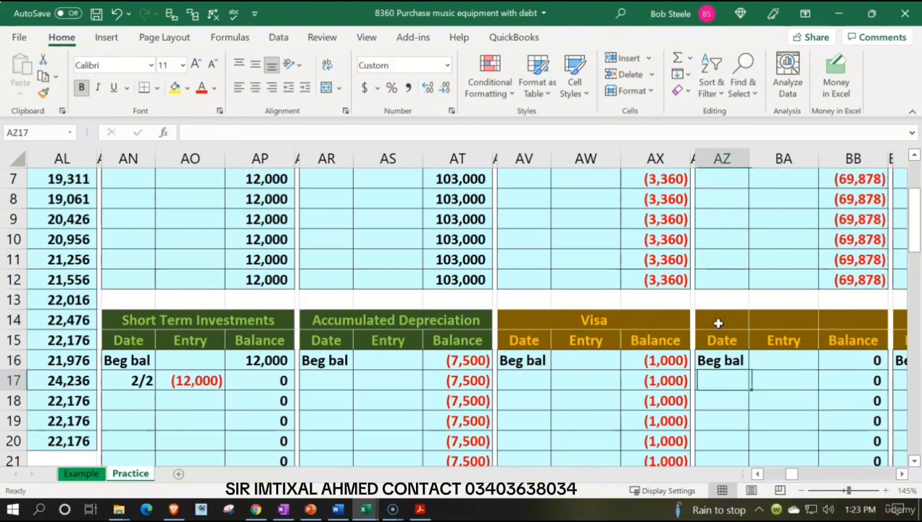
- Link the new ledger block's title in AZ14 to the Loan Payable #2 account name in U15 of the trial balance
key(Up)
key(Up)
key(Up)
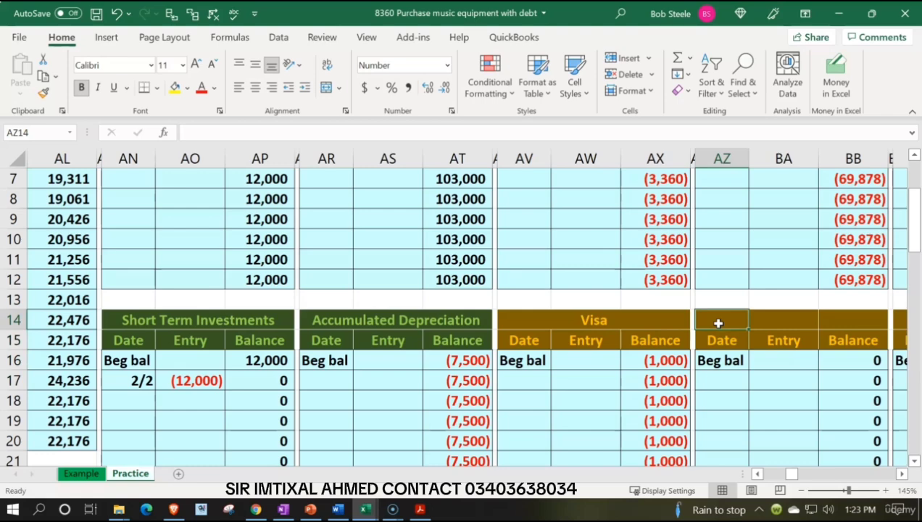
text(=)
key(Left)
key(Left)
key(Left)
key(Left)
key(Left)
key(Left)
key(Left)
key(Left)
key(Left)
key(Left)
key(Left)
key(Left)
key(Left)
key(Left)
key(Left)
key(Left)
key(Left)
key(Left)
key(Left)
key(Left)
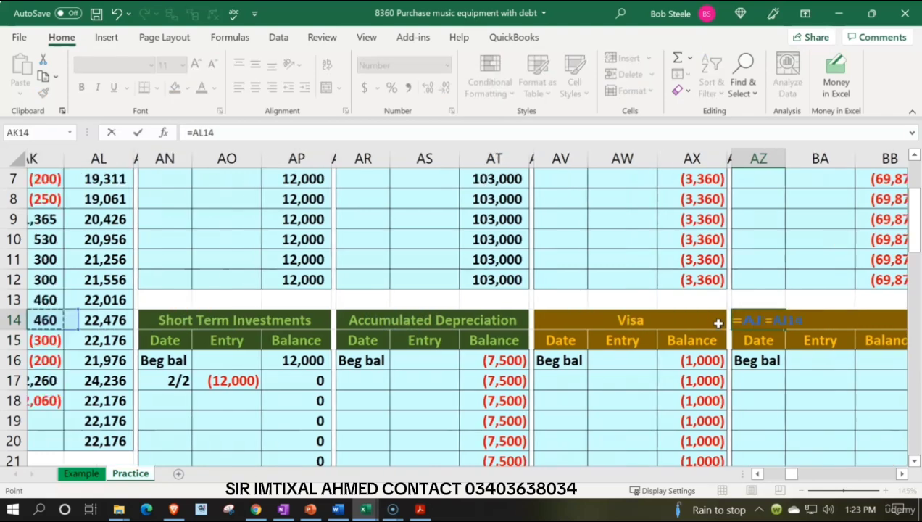
key(Left)
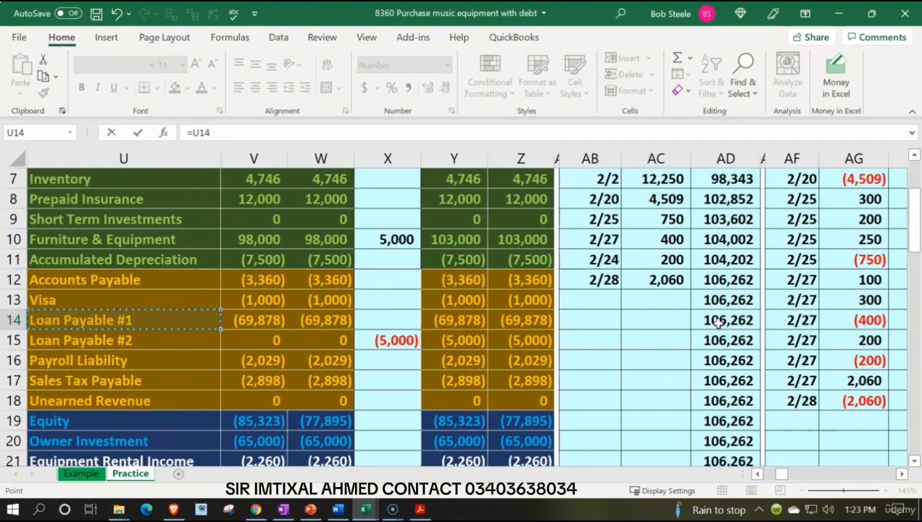
key(Return)
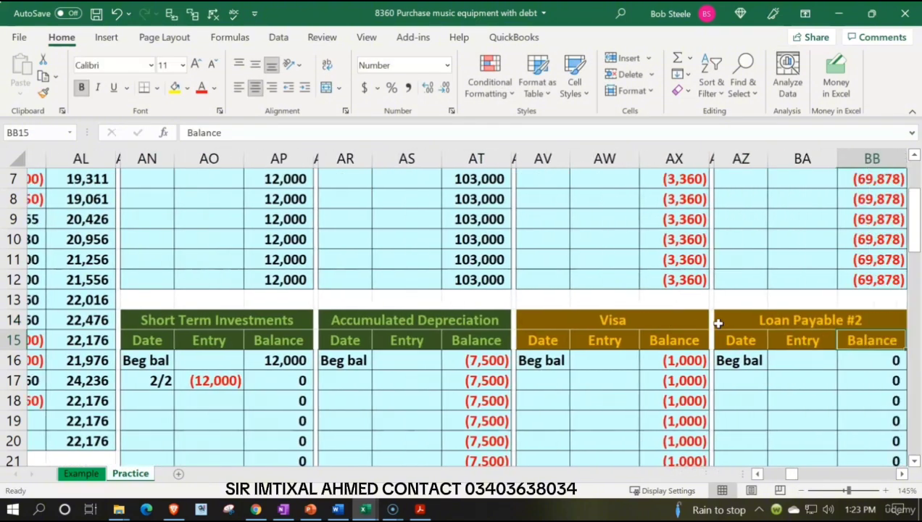
- Enter the date 2/28 in AZ17 of the Loan Payable #2 ledger
key(Left)
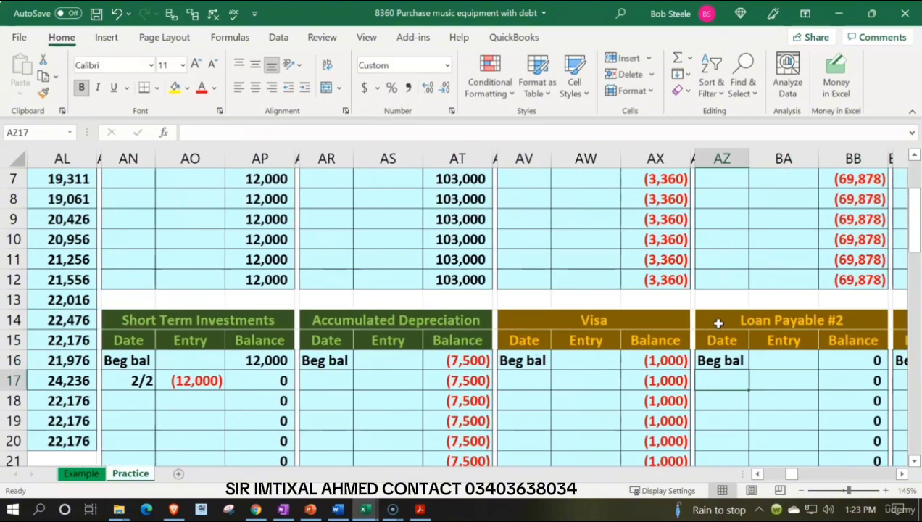
text(2/28)
key(Tab)
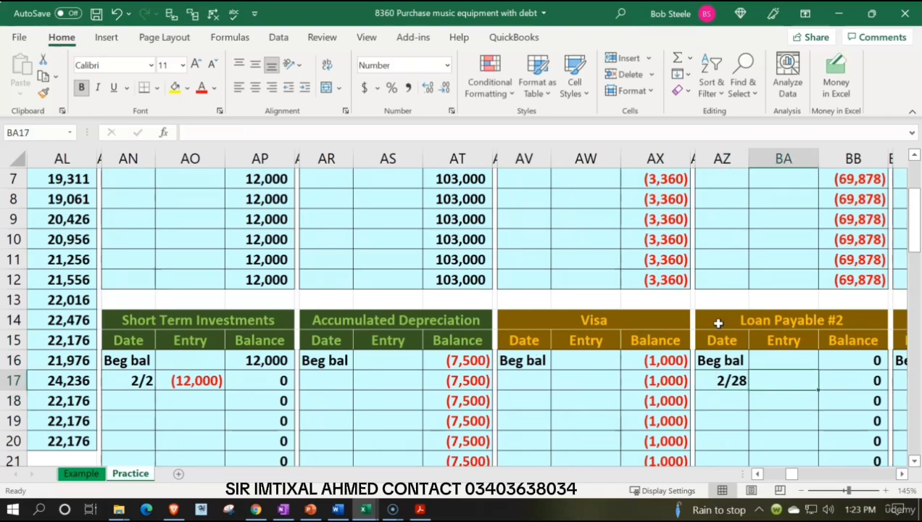
- Link the Loan Payable #2 ledger entry in BA17 to the journal entry's credit amount in S18
text(=)
key(Left)
key(Left)
key(Left)
key(Left)
key(Left)
key(Left)
key(Left)
key(Left)
key(Left)
key(Left)
key(Left)
key(Left)
key(Left)
key(Left)
key(Left)
key(Left)
key(Left)
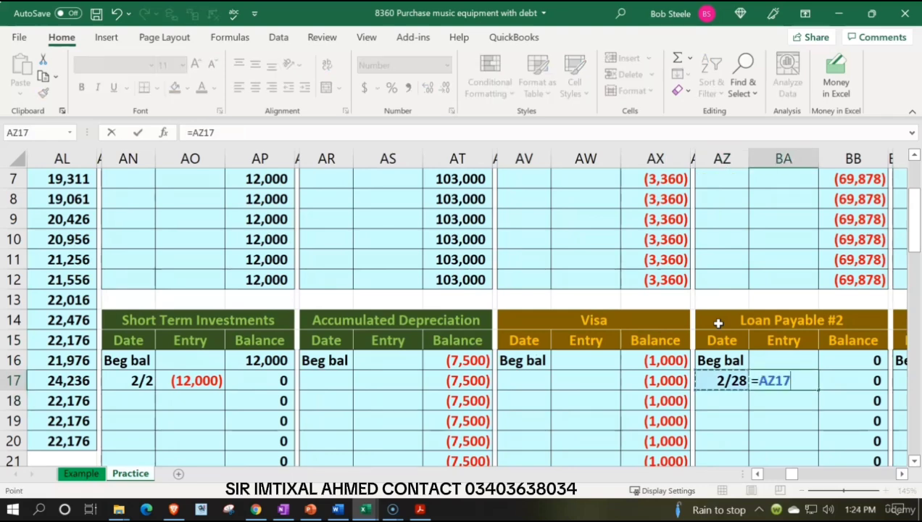
key(Left)
key(Left)
key(Left)
key(Left)
key(Left)
key(Left)
key(Left)
key(Left)
key(Left)
key(Left)
key(Left)
key(Left)
key(Left)
key(Left)
key(Left)
key(Left)
key(Left)
key(Left)
key(Left)
key(Left)
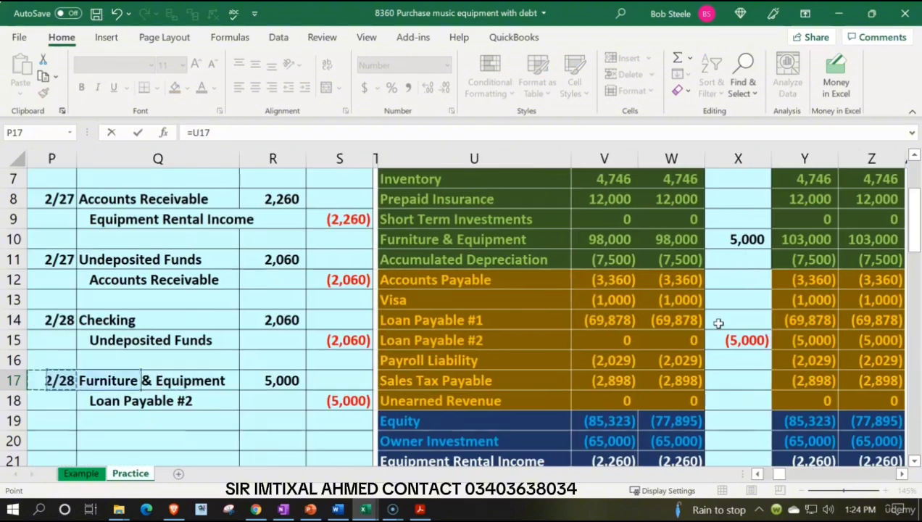
key(Down)
key(Right)
key(Right)
key(Right)
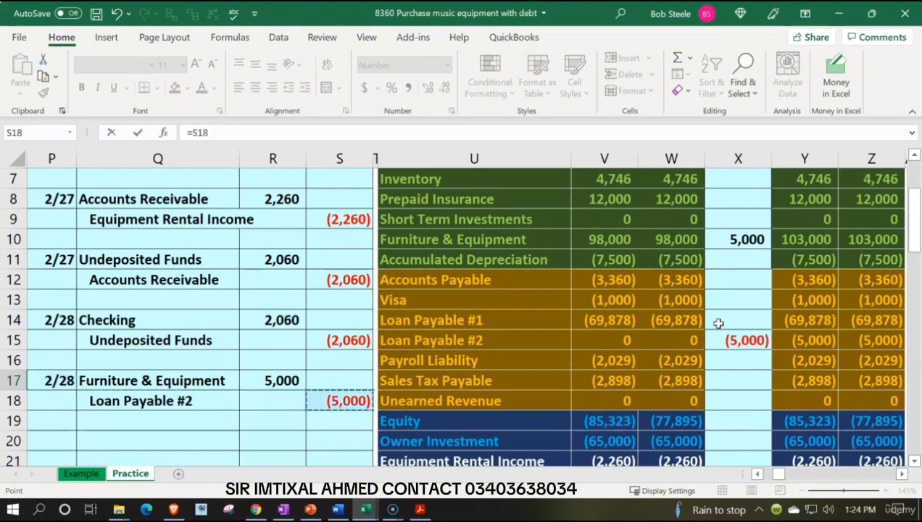
key(Return)
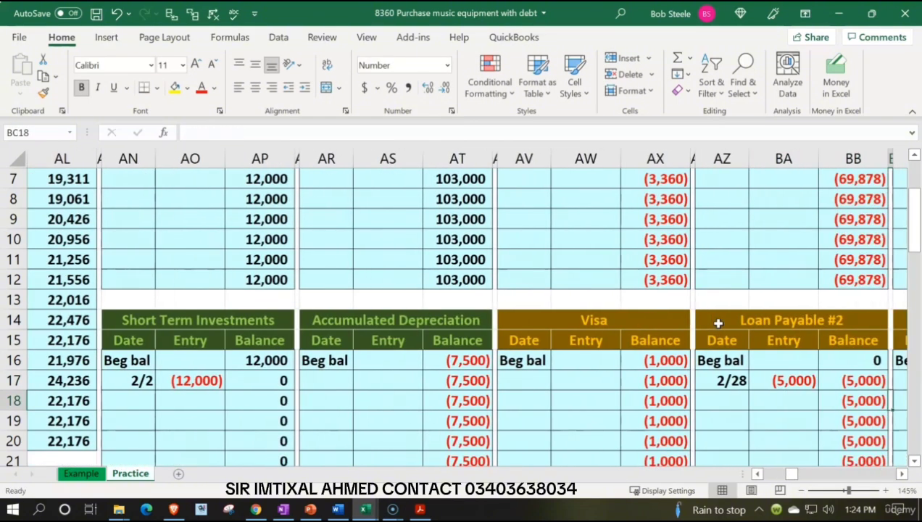
- Check the general ledger control totals in AB1:AD1 above the Checking ledger
key(Up)
key(Up)
key(Up)
key(Up)
key(Up)
key(Up)
key(Up)
key(Up)
key(Up)
key(Up)
key(Up)
key(Up)
key(Up)
key(Up)
key(Up)
key(Up)
key(Up)
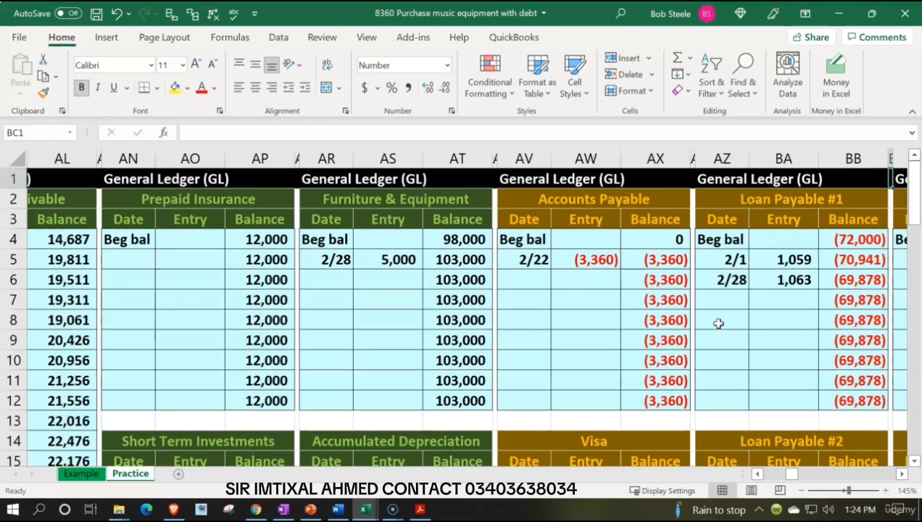
key(Left)
key(Left)
key(Left)
key(Left)
key(Left)
key(Left)
key(Left)
key(Left)
key(Left)
key(Left)
key(Left)
key(Left)
key(Left)
key(Left)
key(Left)
key(Left)
key(Left)
key(Left)
key(Left)
key(Left)
key(Left)
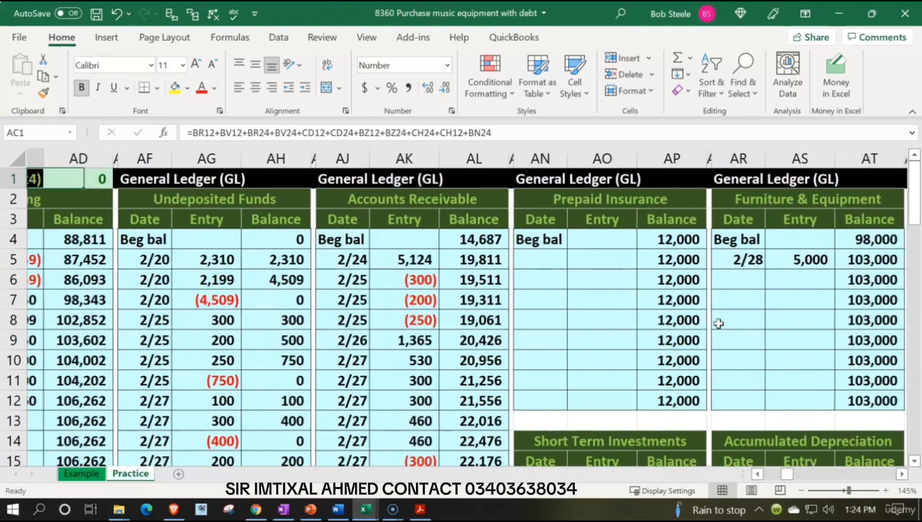
key(Left)
key(Left)
key(Right)
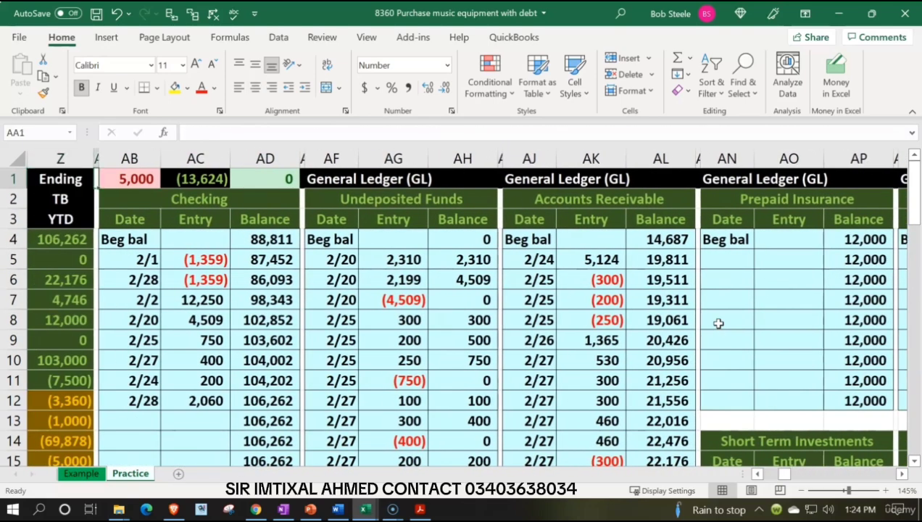
key(Right)
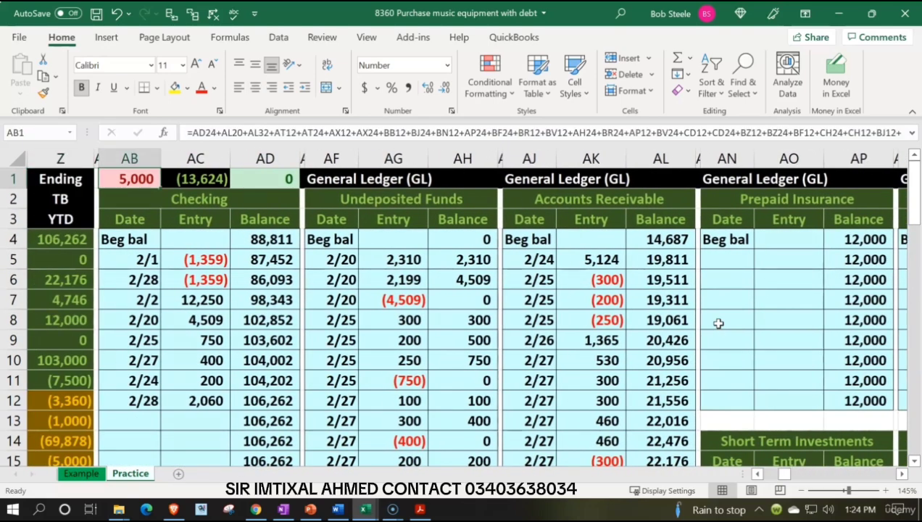
- Add the Loan Payable #2 ending balance in BB24 to the end of the ledger total formula in AB1
double_click(134, 180)
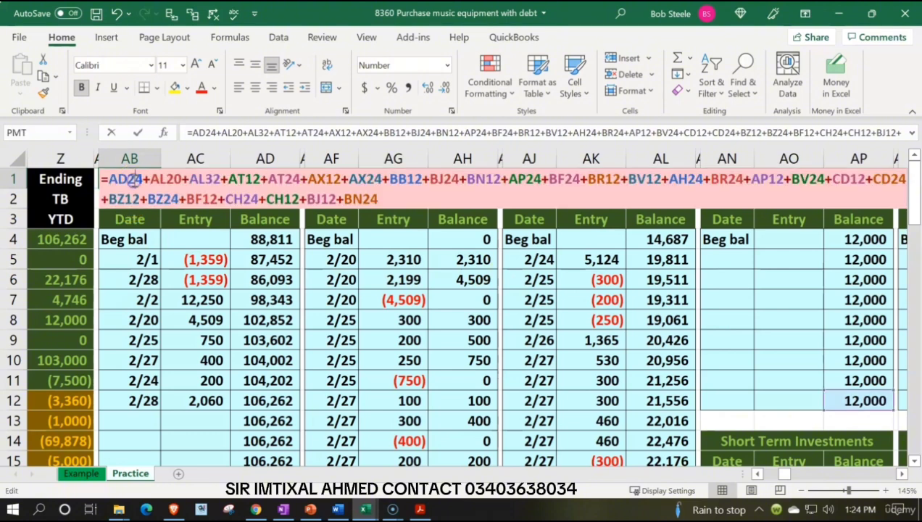
click(400, 196)
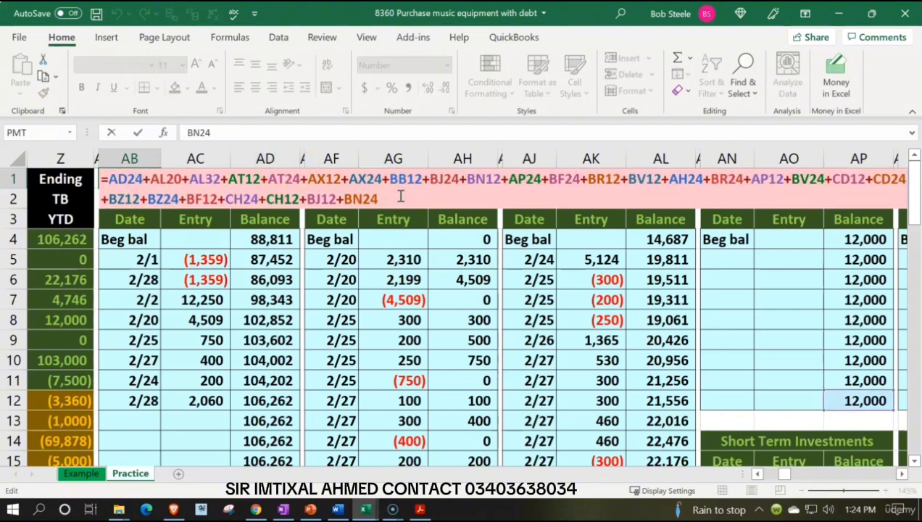
text(+)
click(487, 290)
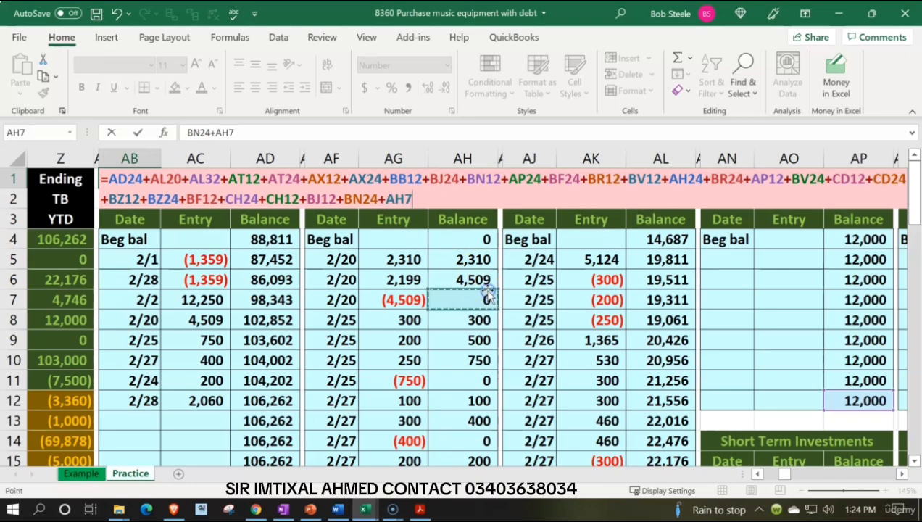
key(Right)
key(Right)
key(Right)
key(Right)
key(Right)
key(Right)
key(Right)
key(Right)
key(Right)
key(Right)
key(Right)
key(Right)
key(Right)
key(Right)
key(Right)
key(Right)
key(Right)
key(Right)
key(Right)
key(Right)
key(Right)
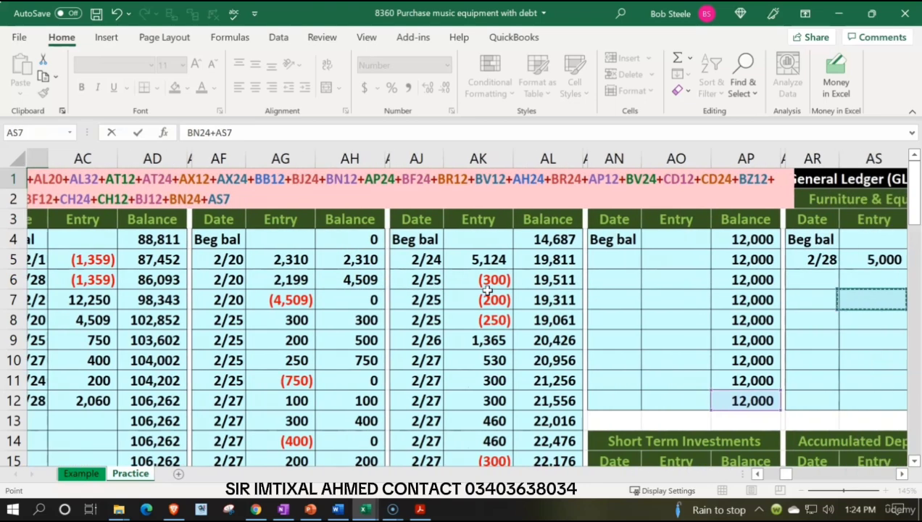
key(Right)
key(Right)
key(Right)
key(Right)
key(Right)
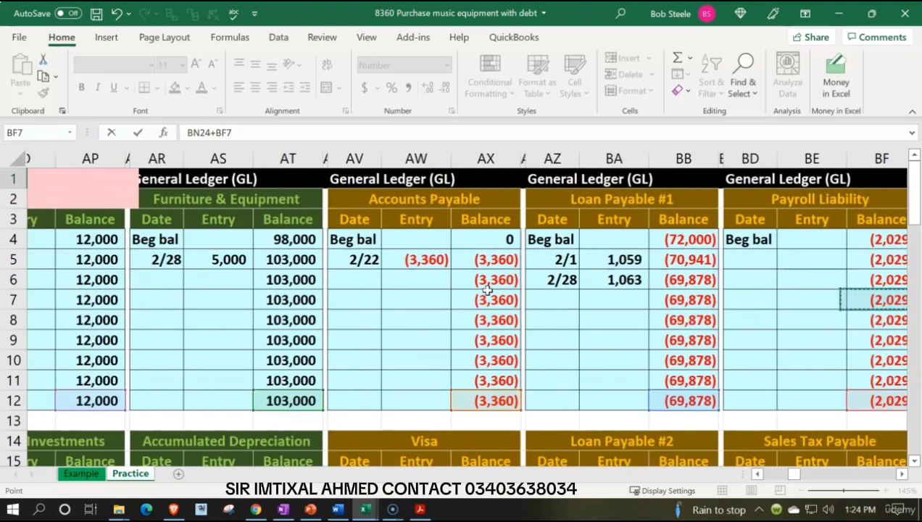
key(Down)
key(Down)
key(Down)
key(Down)
key(Down)
key(Down)
key(Down)
key(Down)
key(Down)
key(Down)
key(Down)
key(Down)
key(Down)
key(Down)
key(Down)
key(Down)
key(Down)
key(Down)
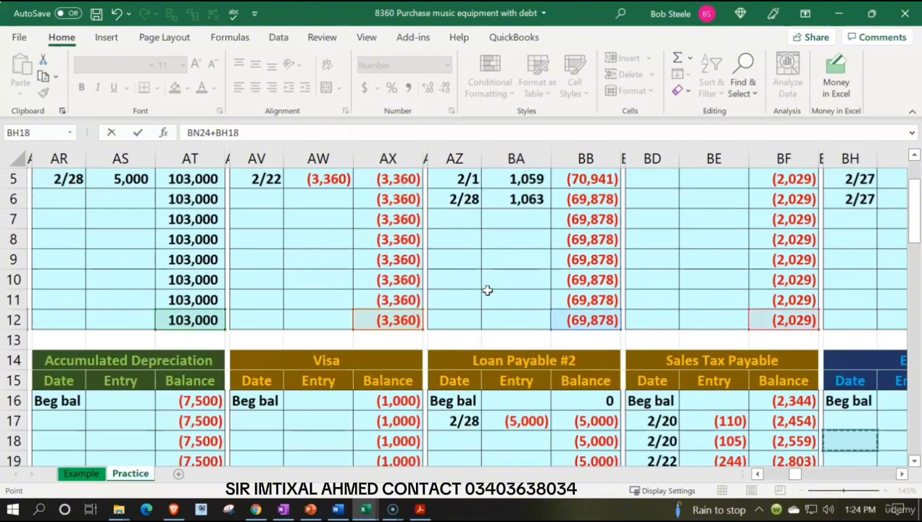
key(Down)
key(Left)
key(Left)
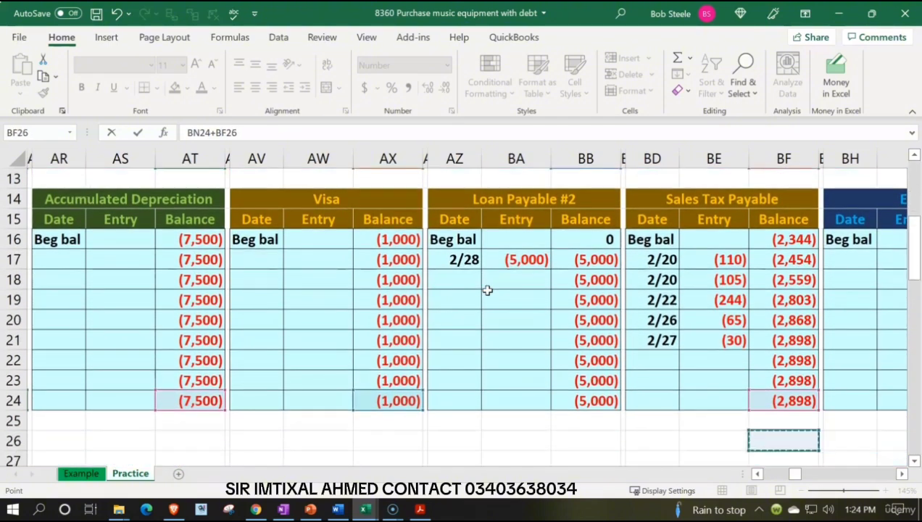
key(Left)
key(Left)
key(Left)
key(Left)
key(Up)
key(Up)
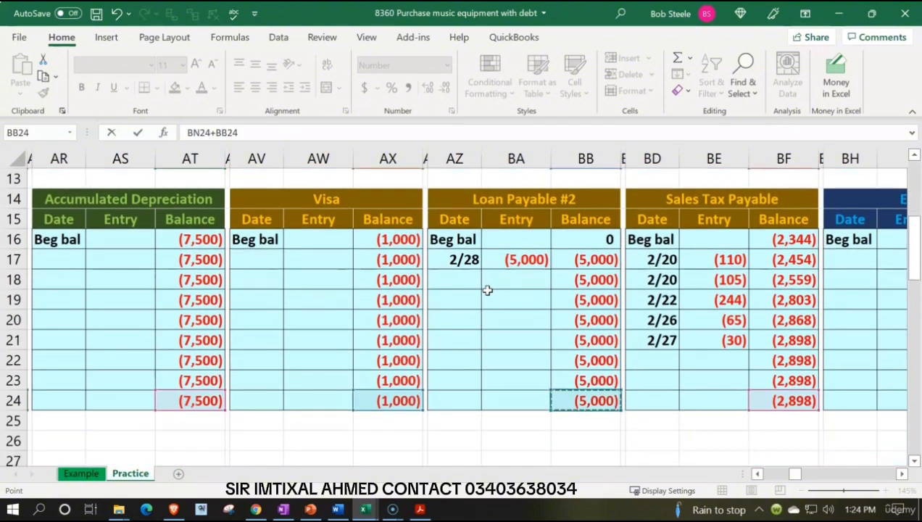
key(Return)
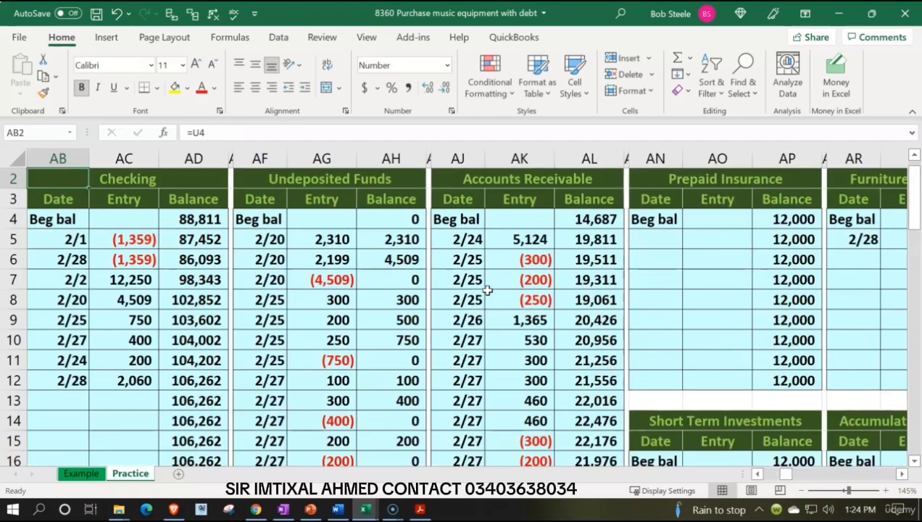
- Recheck the ledger control totals in AB1:AD1 and return to the trial balance
key(Up)
key(Right)
key(Right)
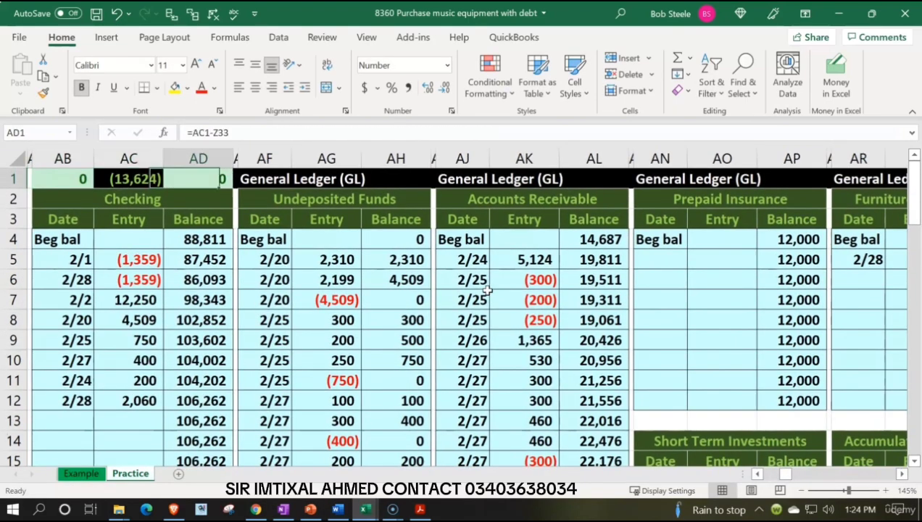
key(Left)
key(Left)
key(Left)
key(Left)
key(Left)
key(Left)
key(Left)
key(Left)
key(Left)
key(Left)
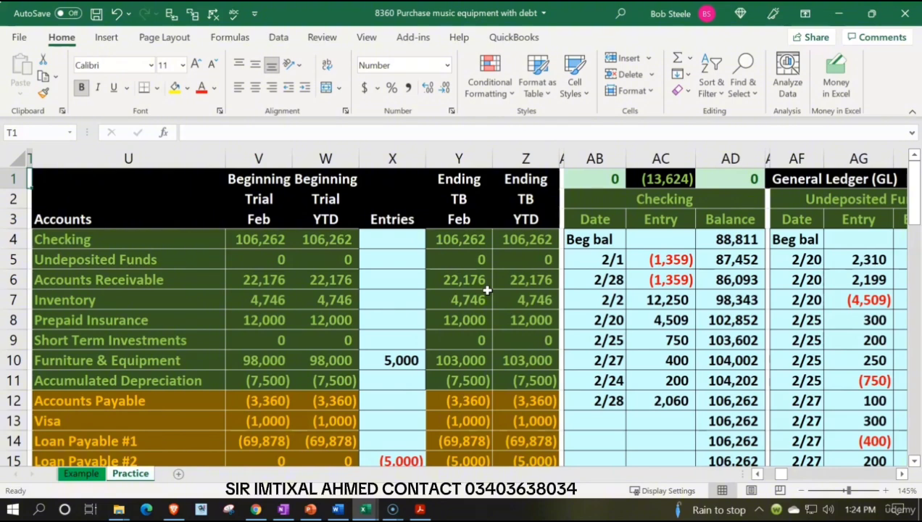
- Review the ending trial balance account by account down to the total debits and credits and net income rows
scroll(438, 311, down, 5)
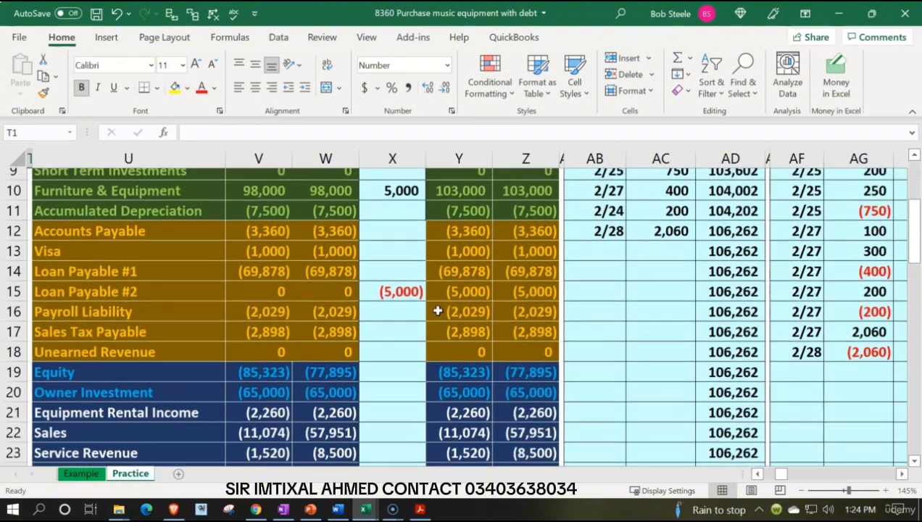
scroll(438, 311, down, 1)
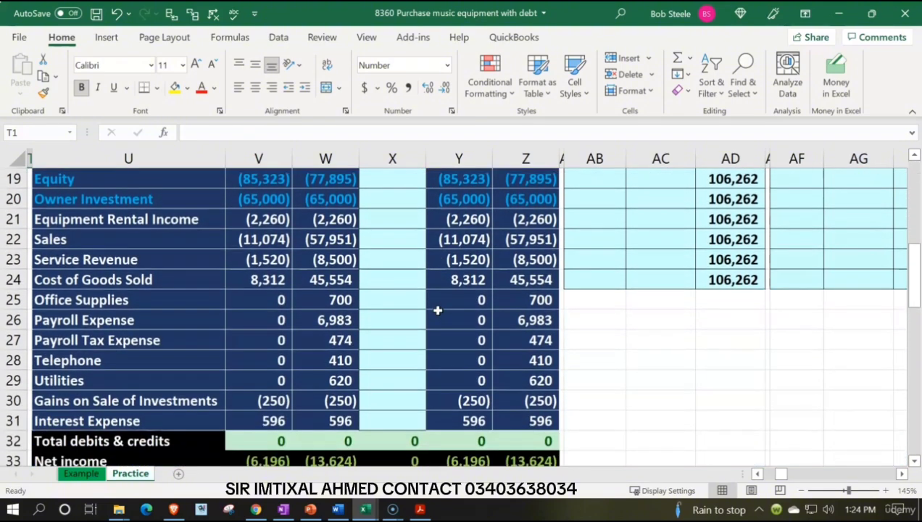
scroll(438, 310, down, 1)
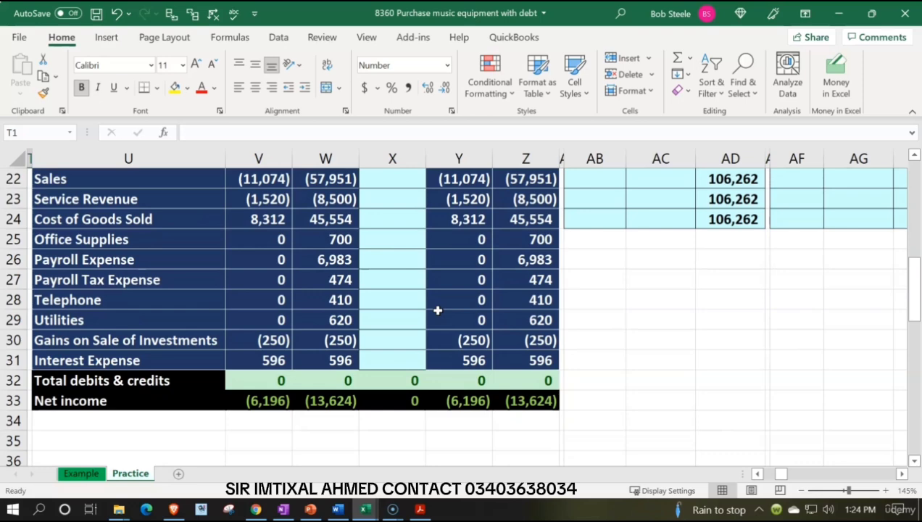
scroll(438, 311, up, 7)
click(526, 241)
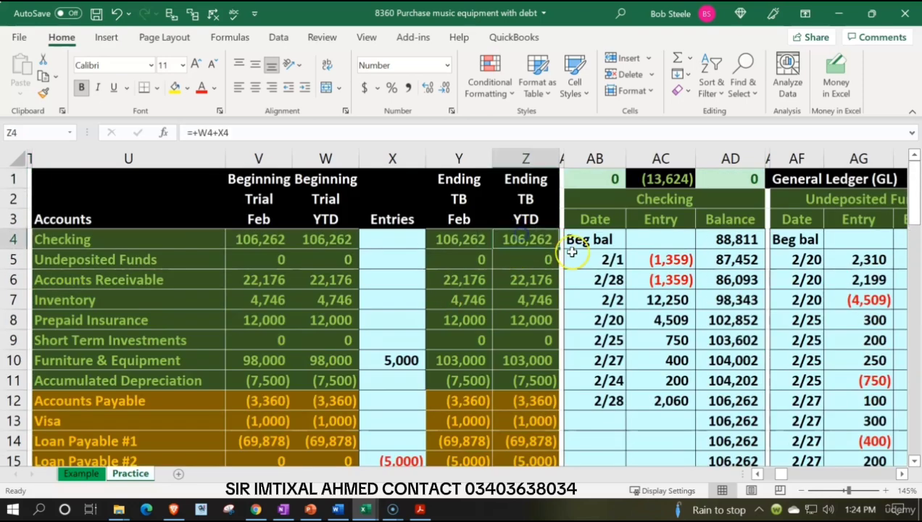
key(Down)
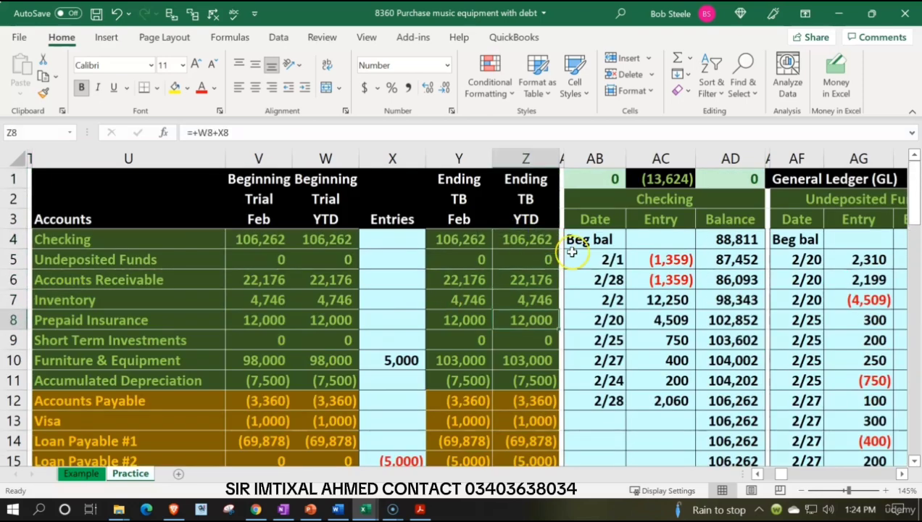
key(Down)
key(Down)
key(Down)
key(Down)
key(Down)
key(Down)
key(Down)
key(Down)
key(Down)
key(Down)
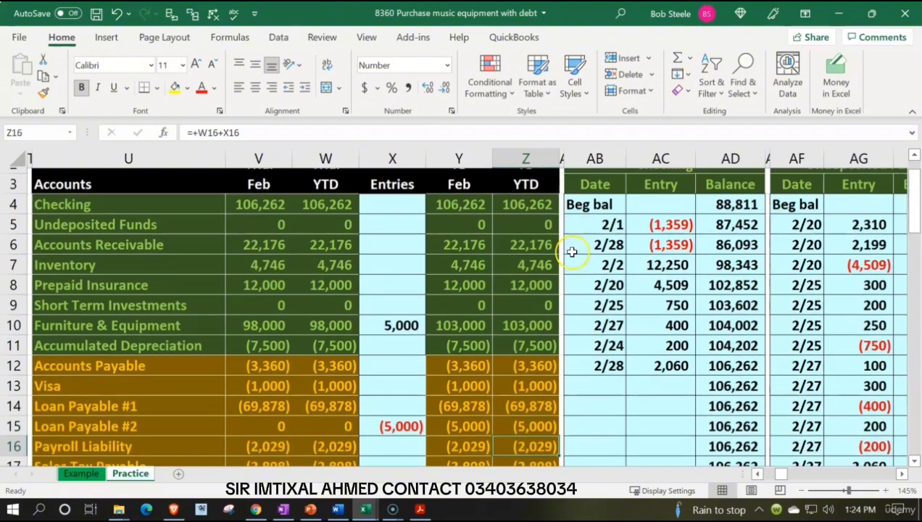
key(Down)
key(Down)
key(Down)
key(Down)
key(Down)
key(Down)
key(Down)
key(Down)
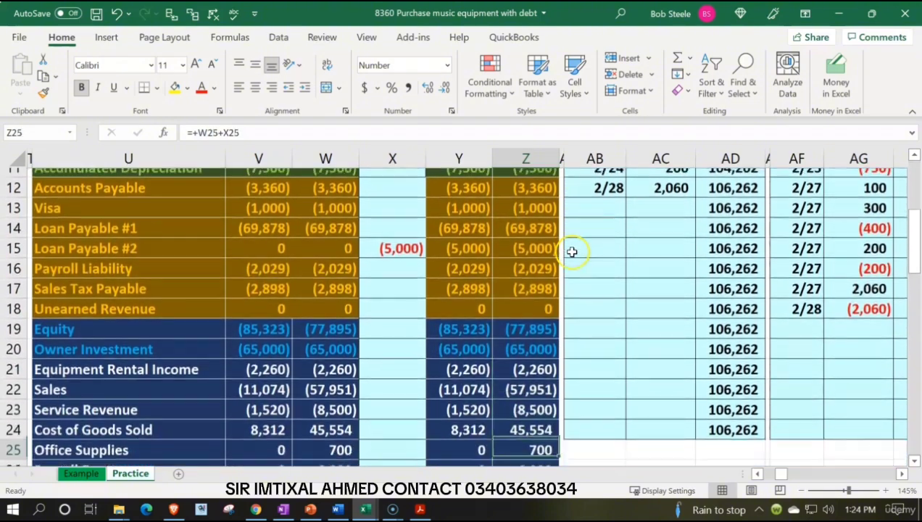
key(Down)
key(Down)
key(Down)
key(Down)
key(Down)
key(Down)
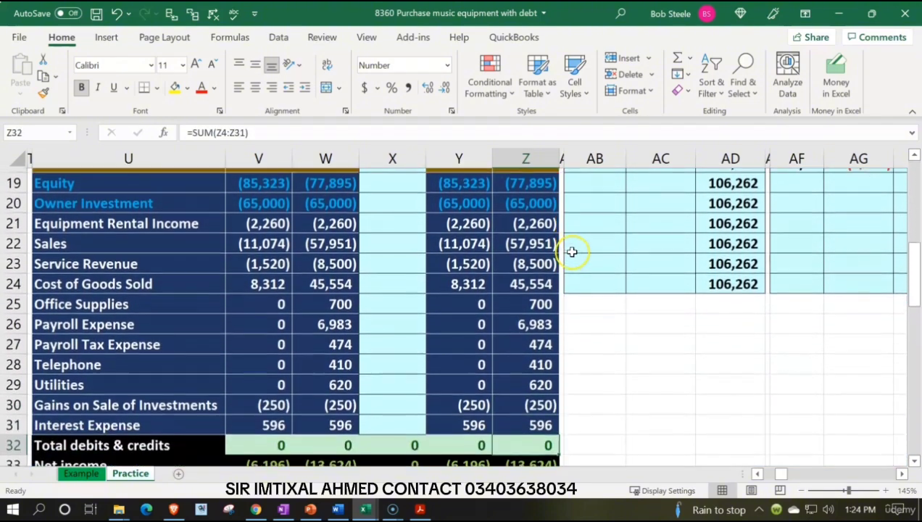